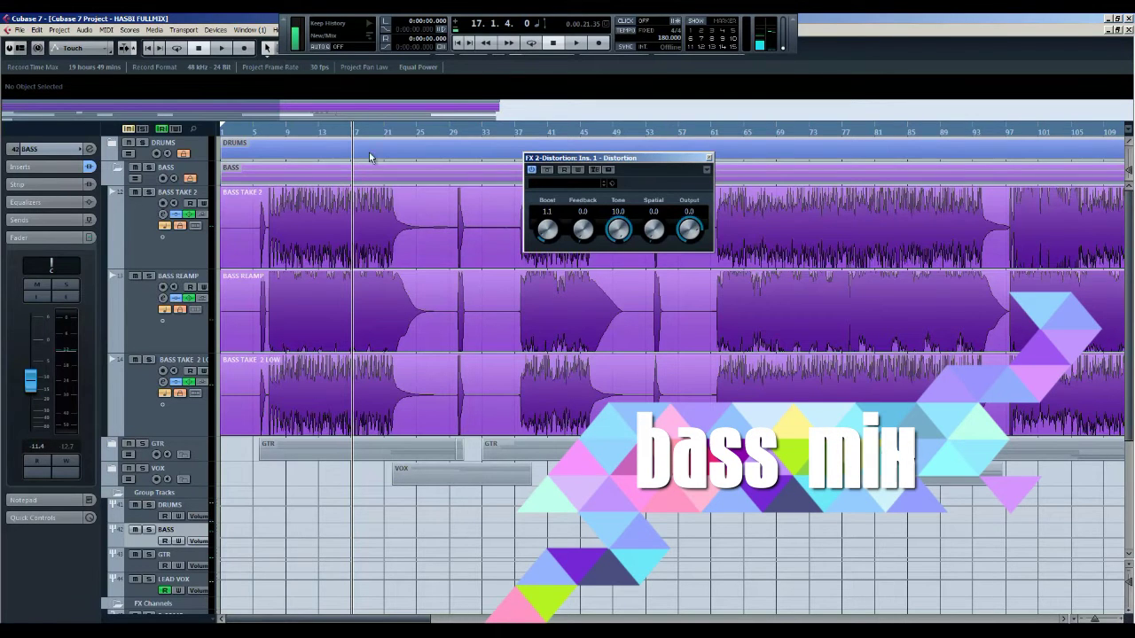
Return the playhead to the start of the project and close the FX 2-Distortion plug-in window.
left_click(215, 132)
key("h")
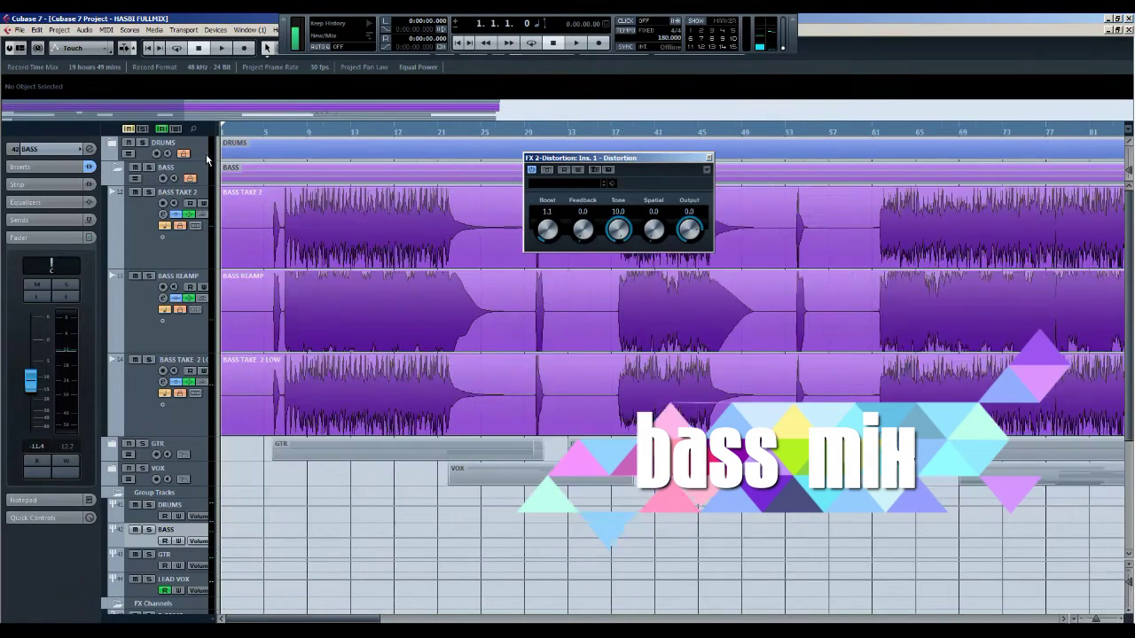
left_click(708, 160)
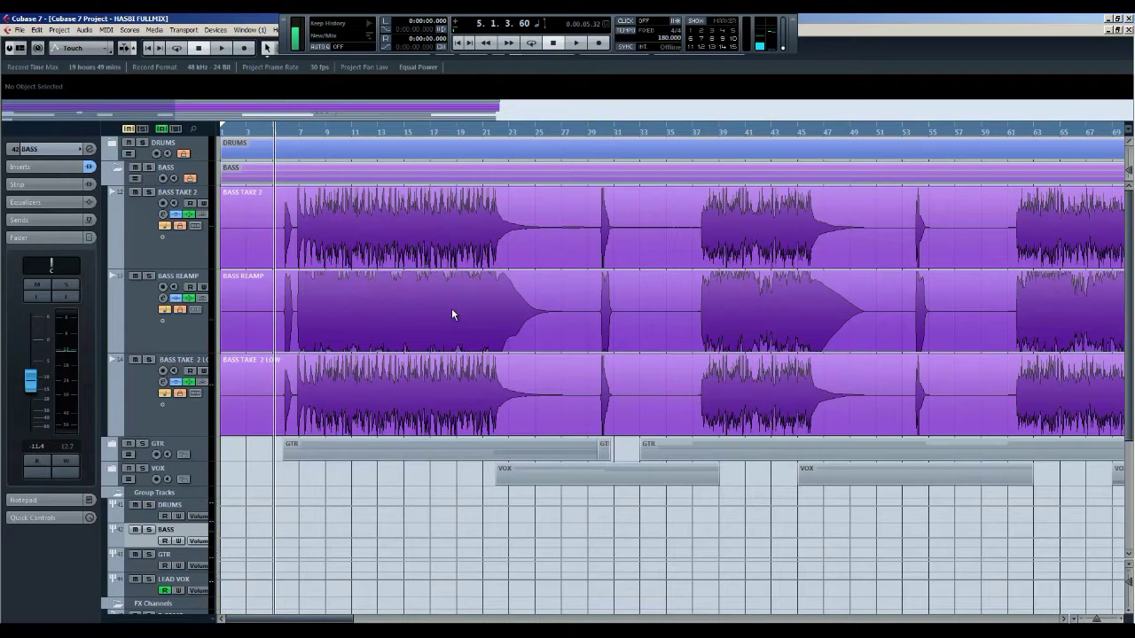
Solo the BASS TAKE 2 track and select its audio event.
left_click(150, 234)
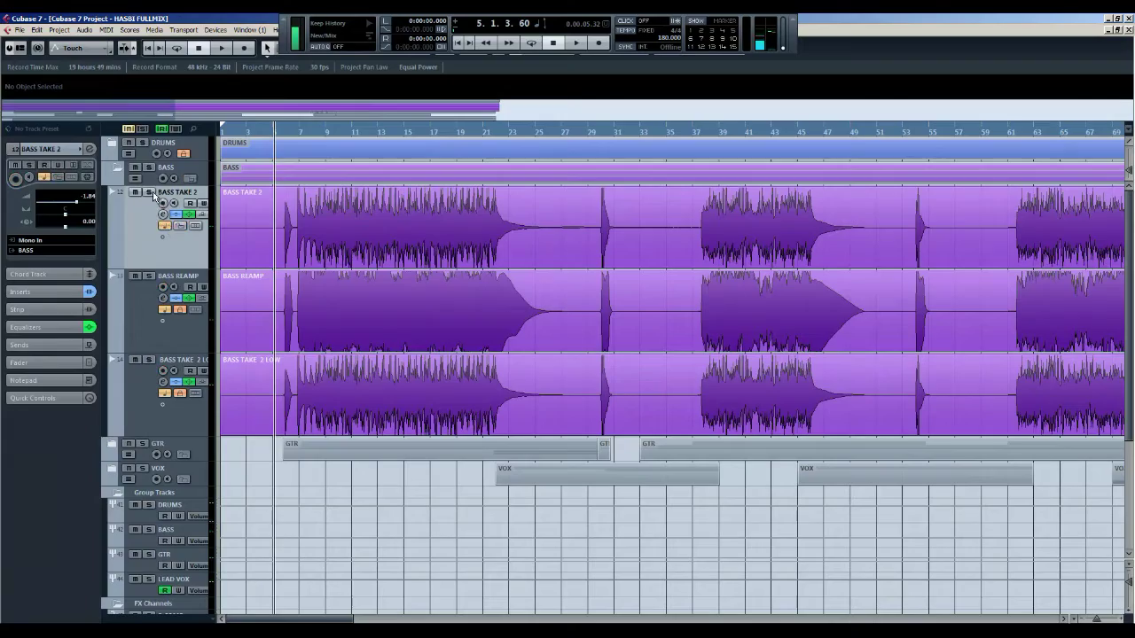
left_click(149, 192)
left_click_drag(280, 134, 247, 227)
left_click(397, 238)
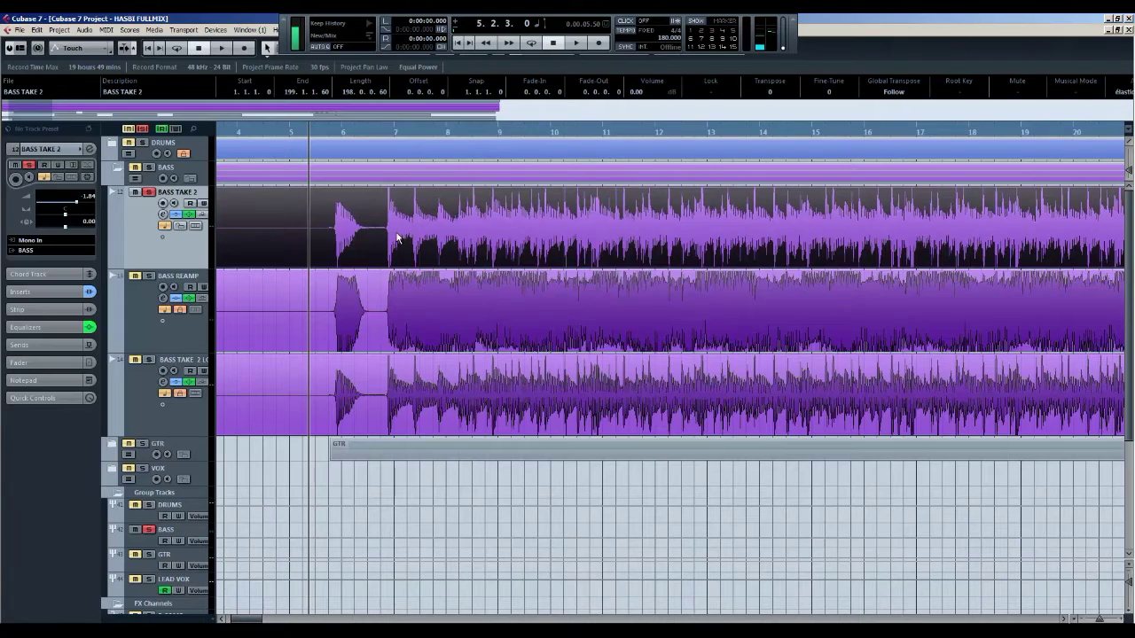
Play the soloed BASS TAKE 2 track from just before bar 6 with its inserts and EQ bypassed.
key("g")
key("g")
key("g")
key("g")
key("g")
key("g")
key("h")
key("h")
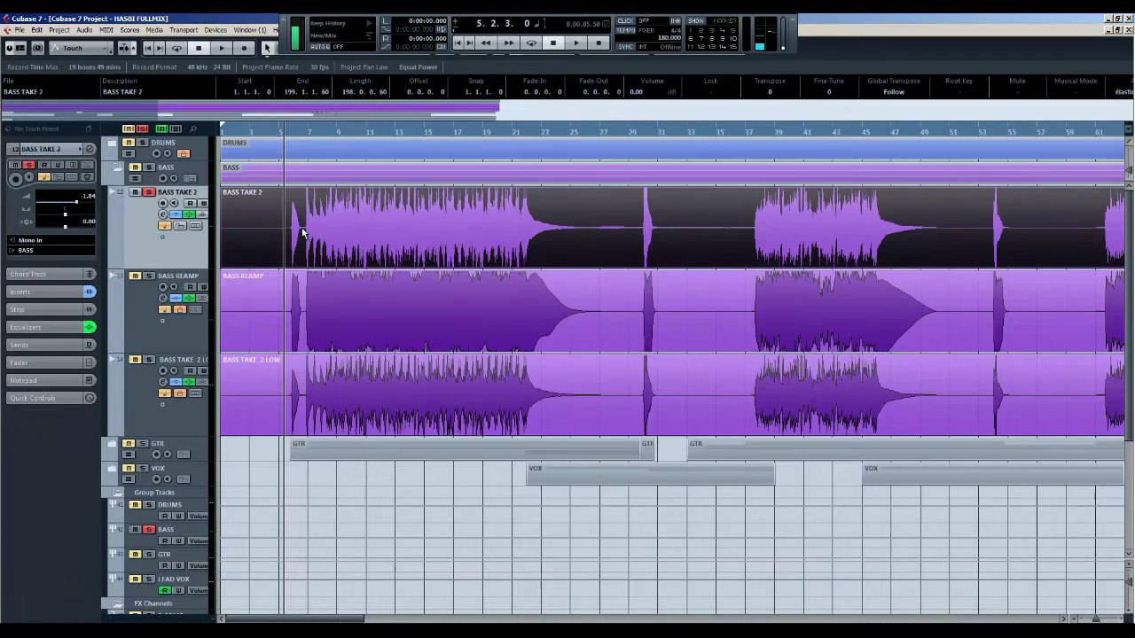
key("h")
key("h")
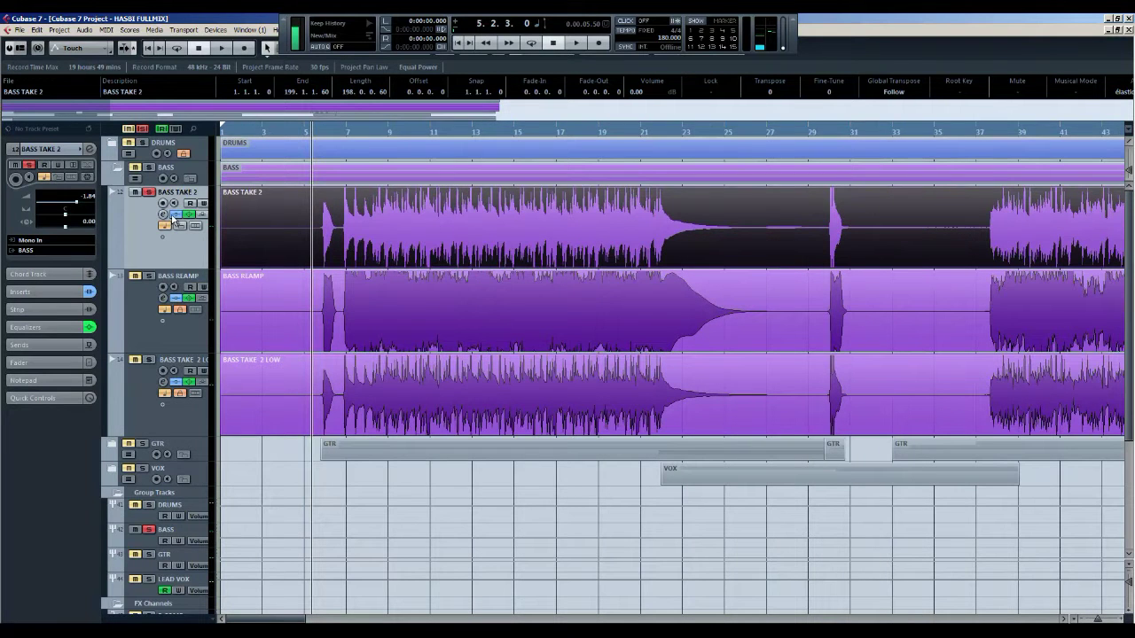
left_click(331, 131)
left_click(321, 131)
key("space")
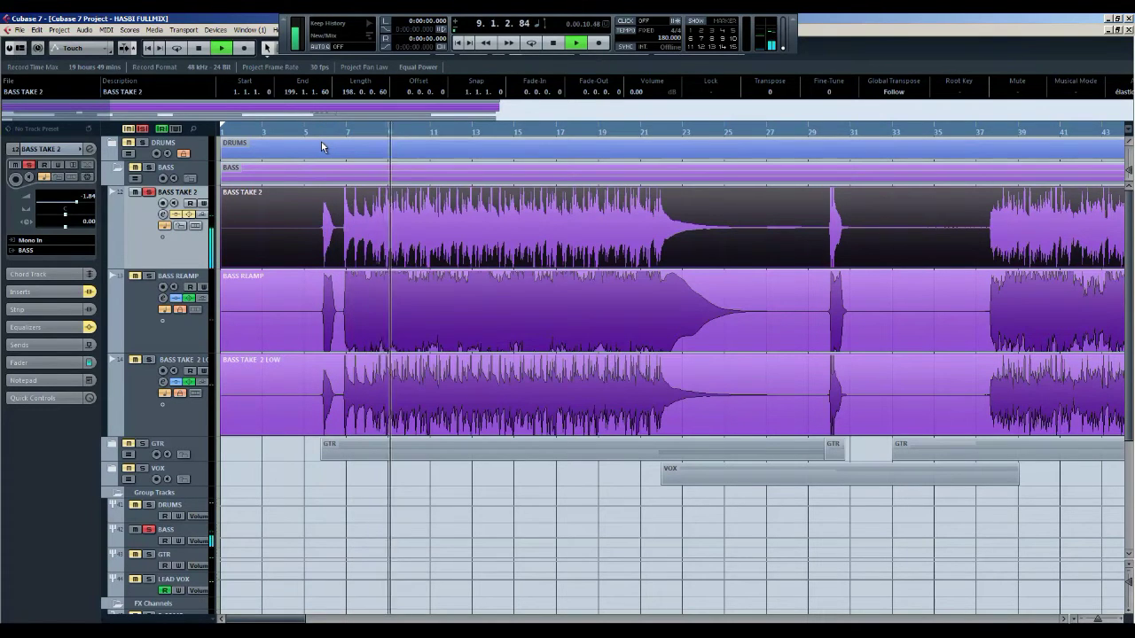
key("space")
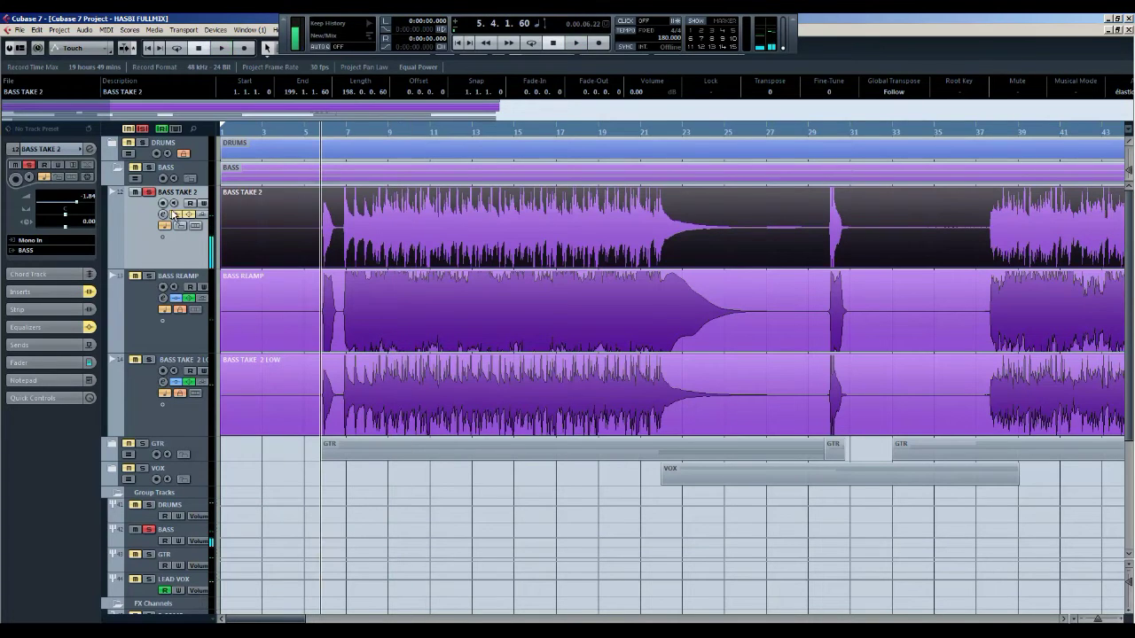
Open the BASS TAKE 2 channel settings, activate the EZmix insert and review its 90s Rock Bass preset.
left_click(178, 219)
left_click_drag(513, 195, 617, 176)
left_click(369, 284)
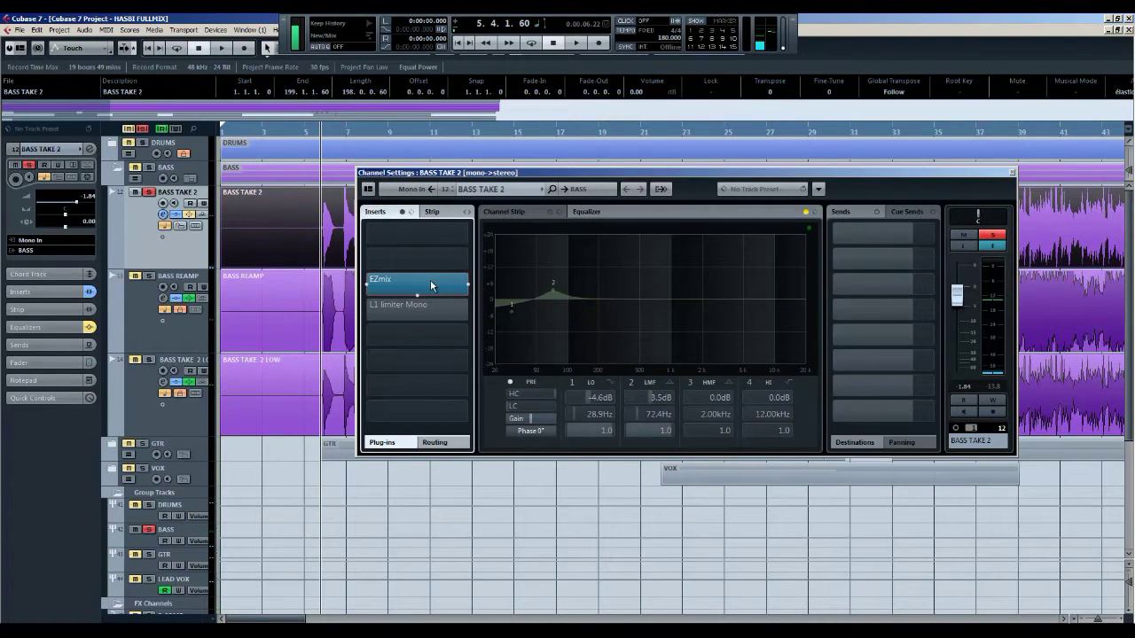
left_click(432, 285)
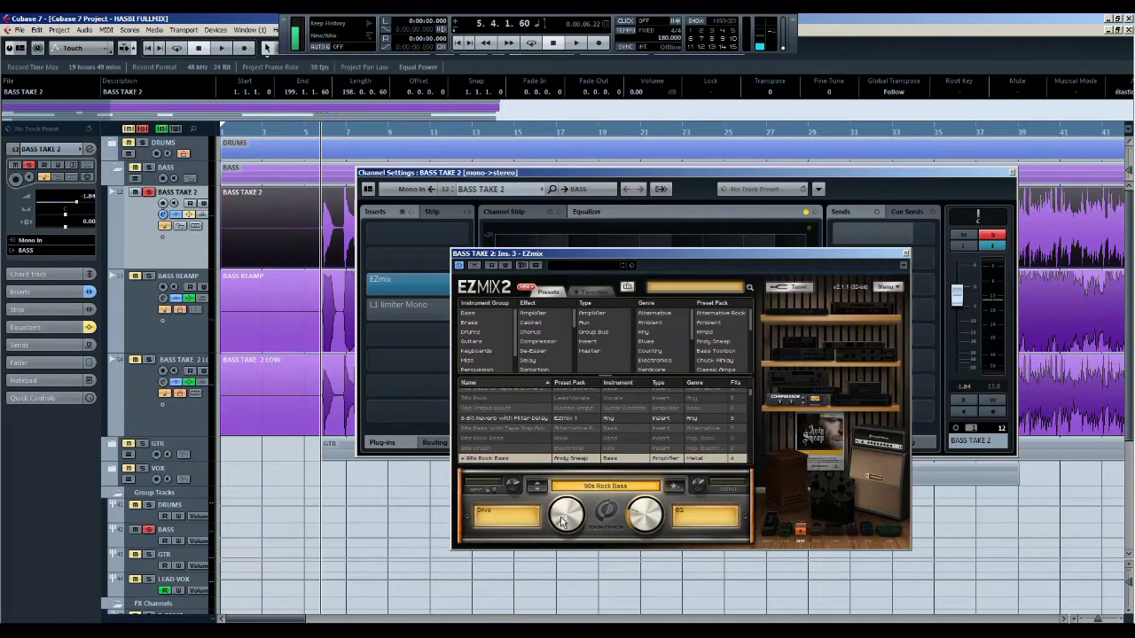
left_click(905, 255)
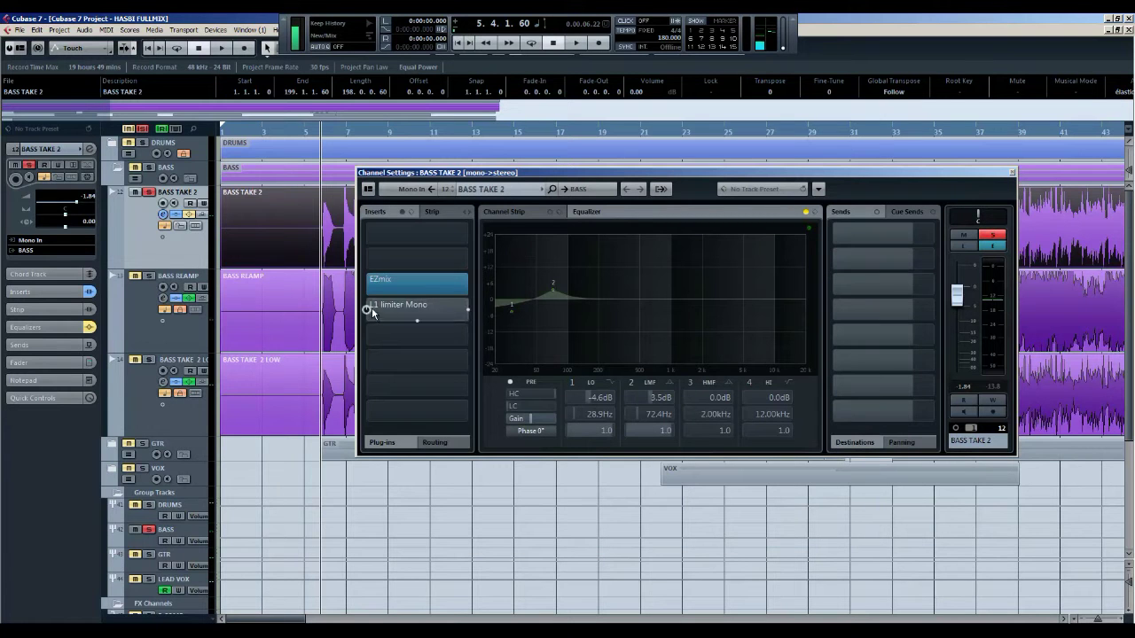
Activate the L1 limiter Mono insert on BASS TAKE 2 and raise its linked threshold and output ceiling slightly during playback.
left_click(367, 309)
left_click(443, 308)
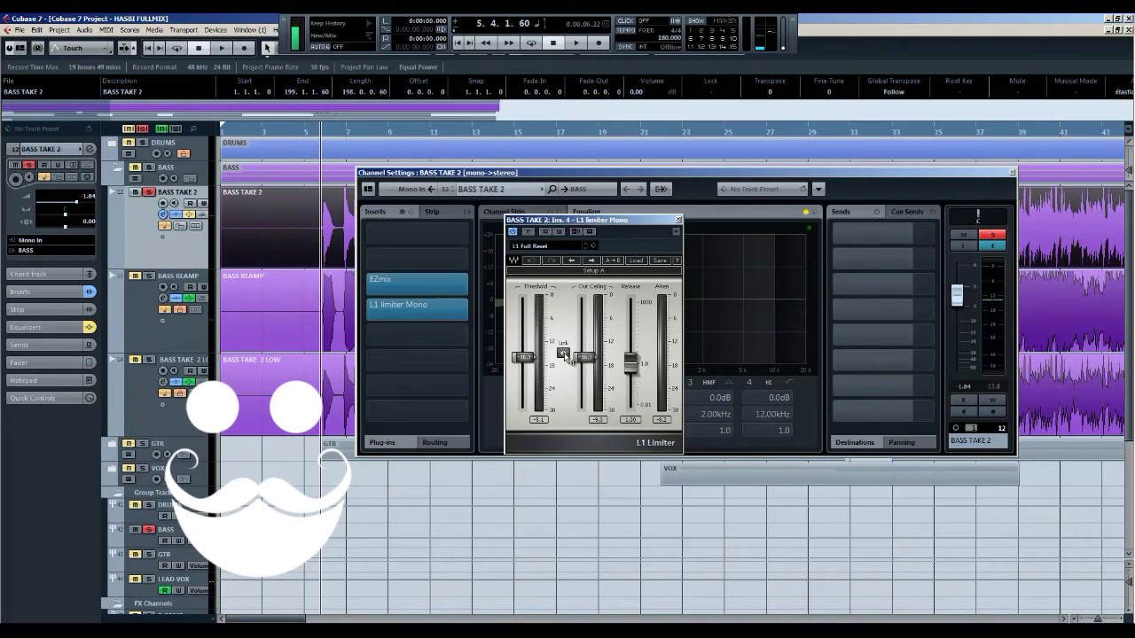
key("space")
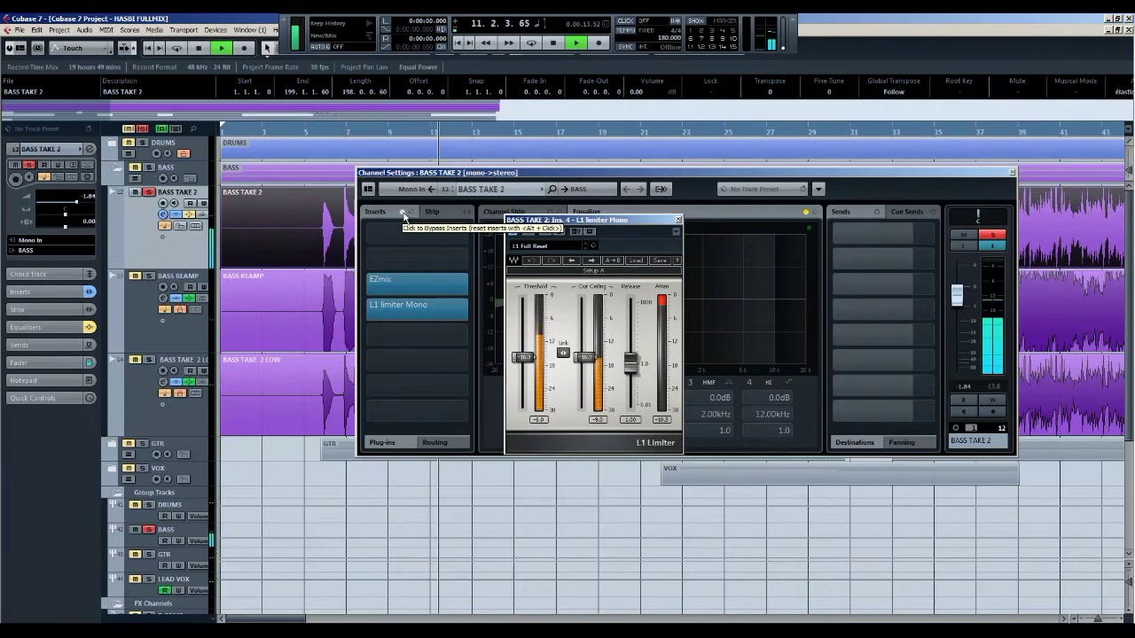
key("space")
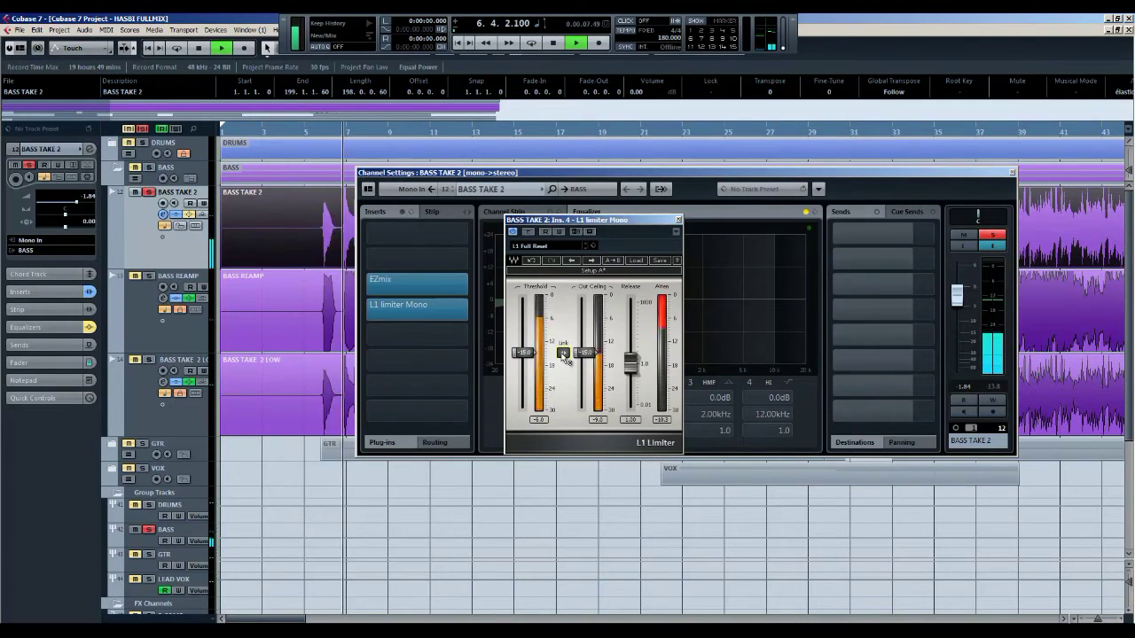
left_click_drag(563, 356, 566, 343)
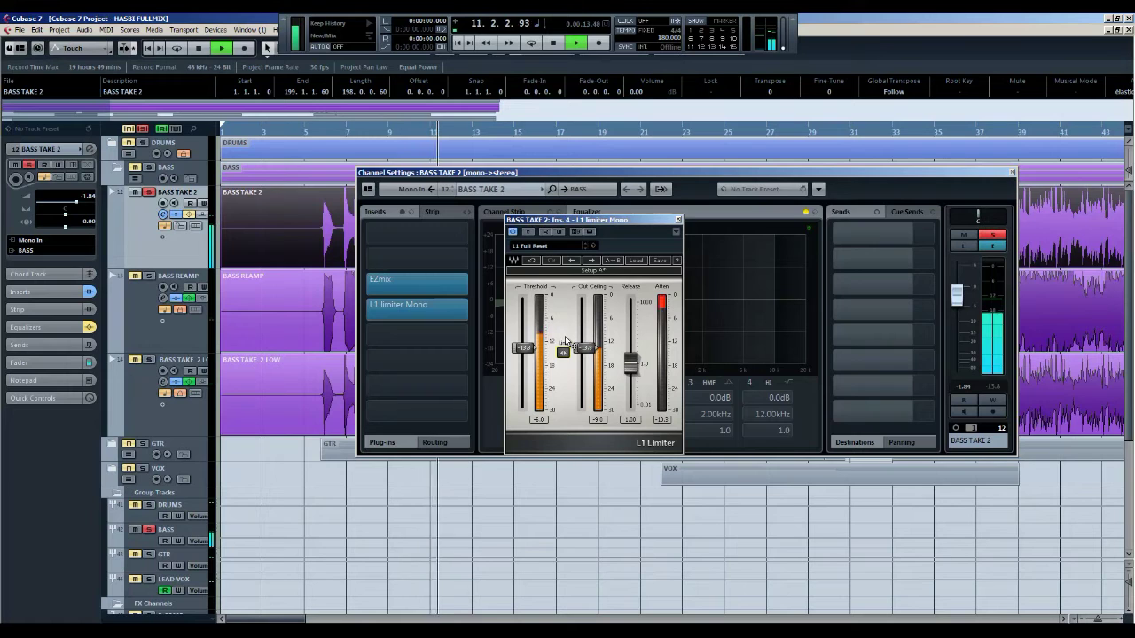
key("space")
left_click(679, 219)
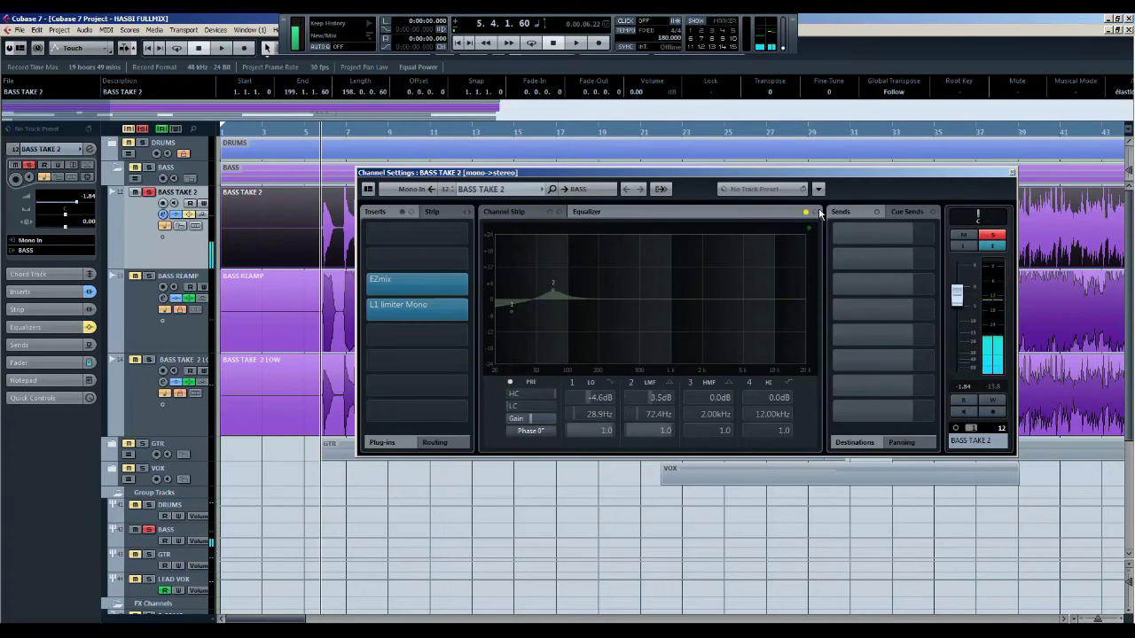
Enable the BASS TAKE 2 equalizer, set band 2 to about 3.3 dB at 73 Hz and audition the result.
left_click(553, 291)
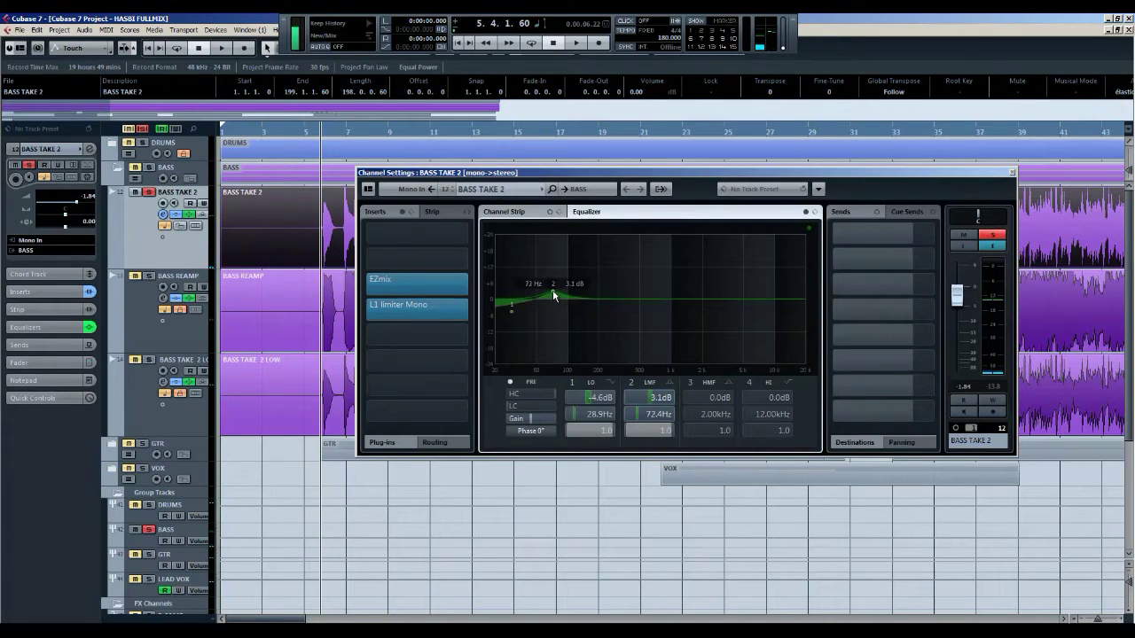
left_click_drag(553, 290, 553, 291)
key("space")
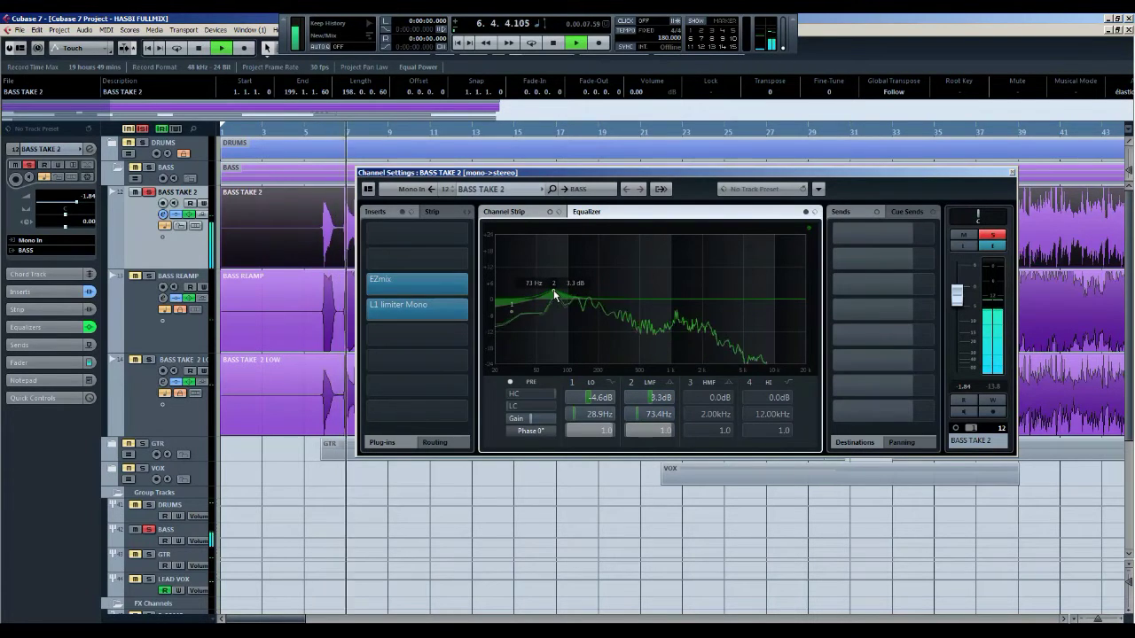
left_click(1011, 173)
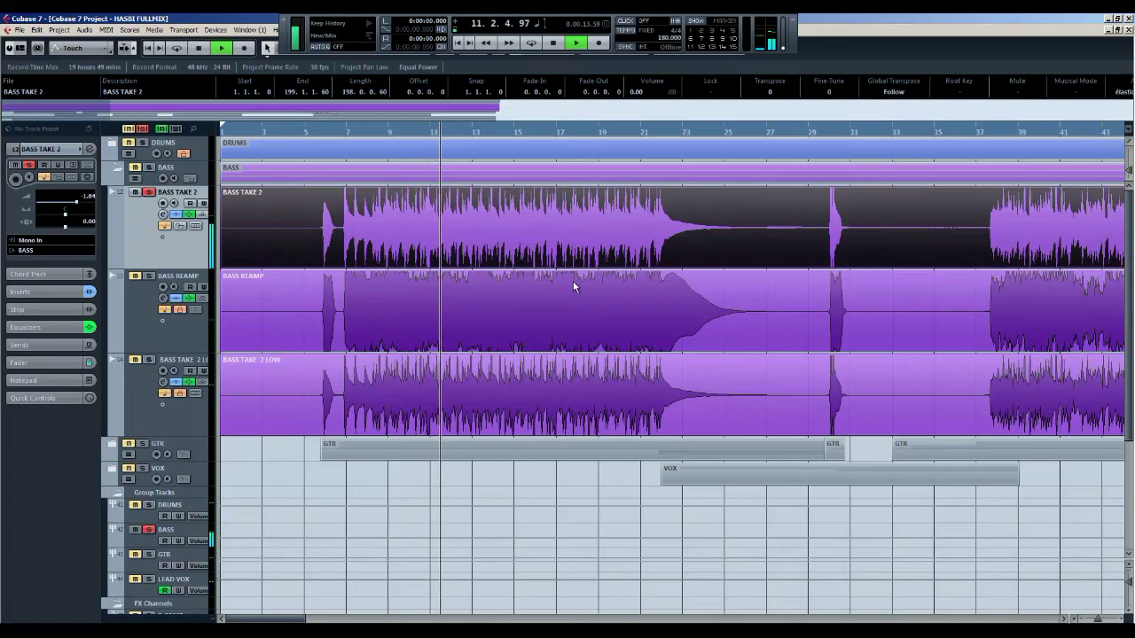
key("space")
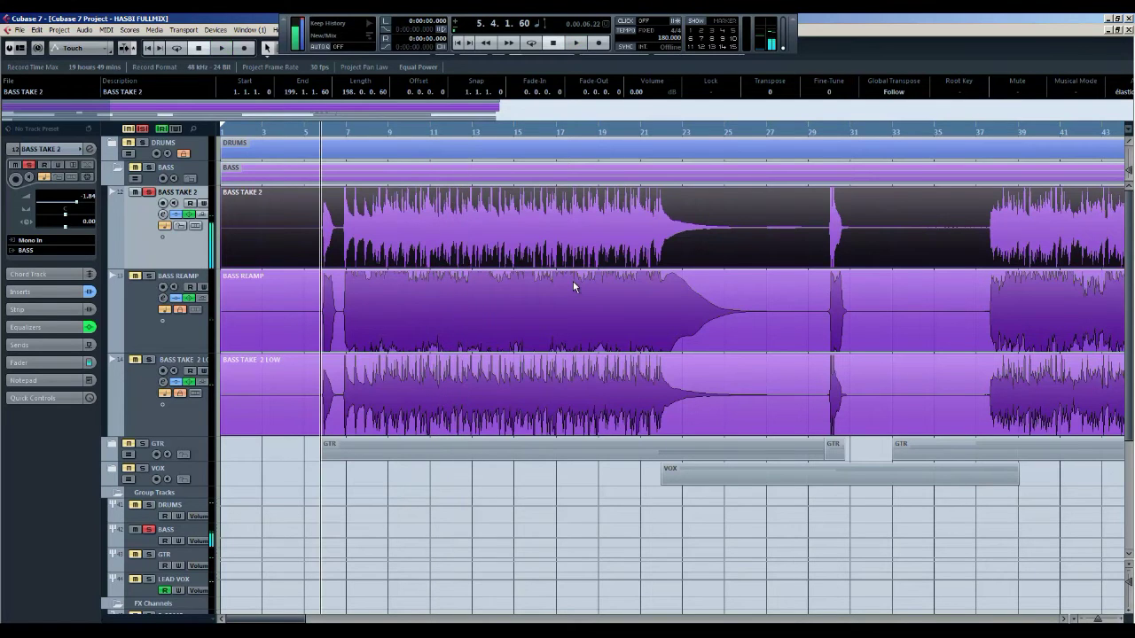
Unsolo BASS TAKE 2, solo the BASS REAMP track and bypass the reamp's inserts and EQ.
left_click(149, 192)
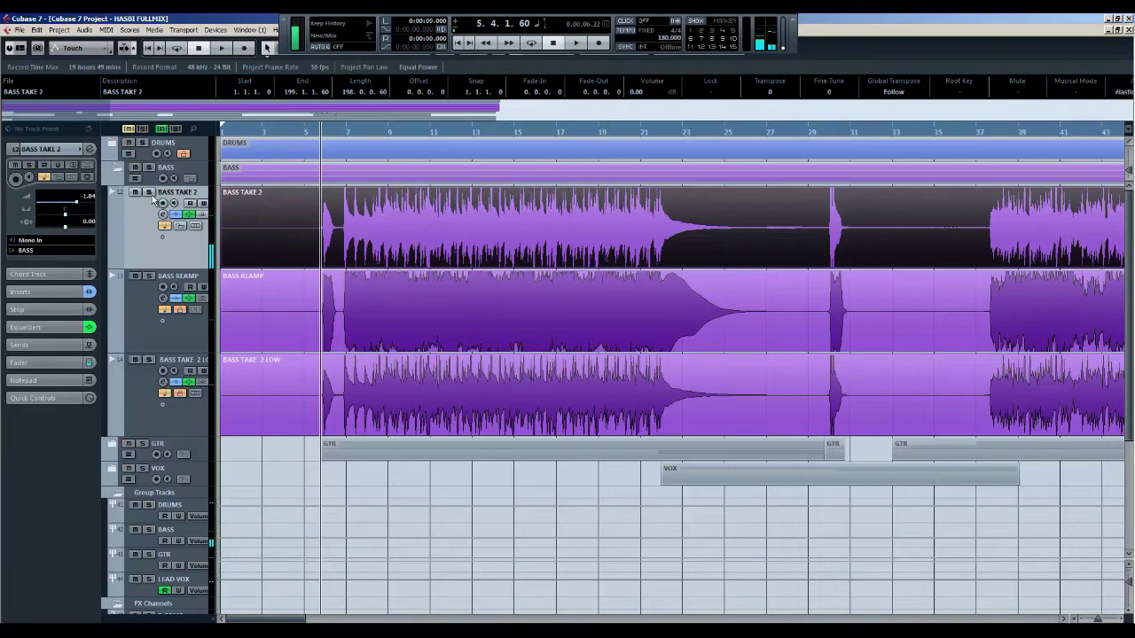
left_click(142, 293)
left_click(149, 276)
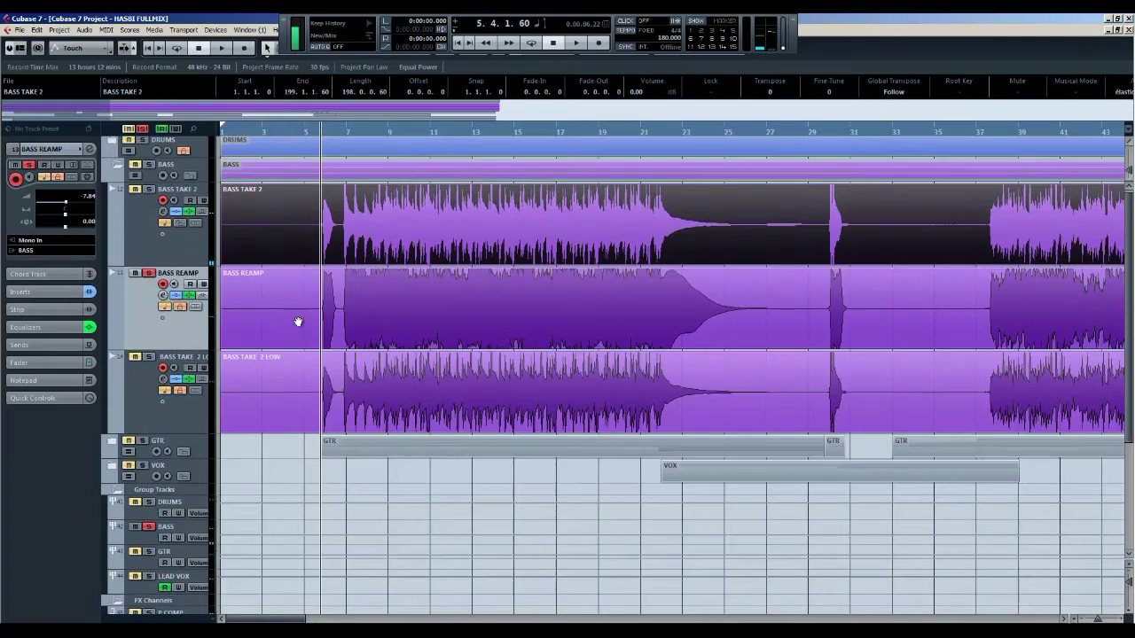
left_click(476, 300)
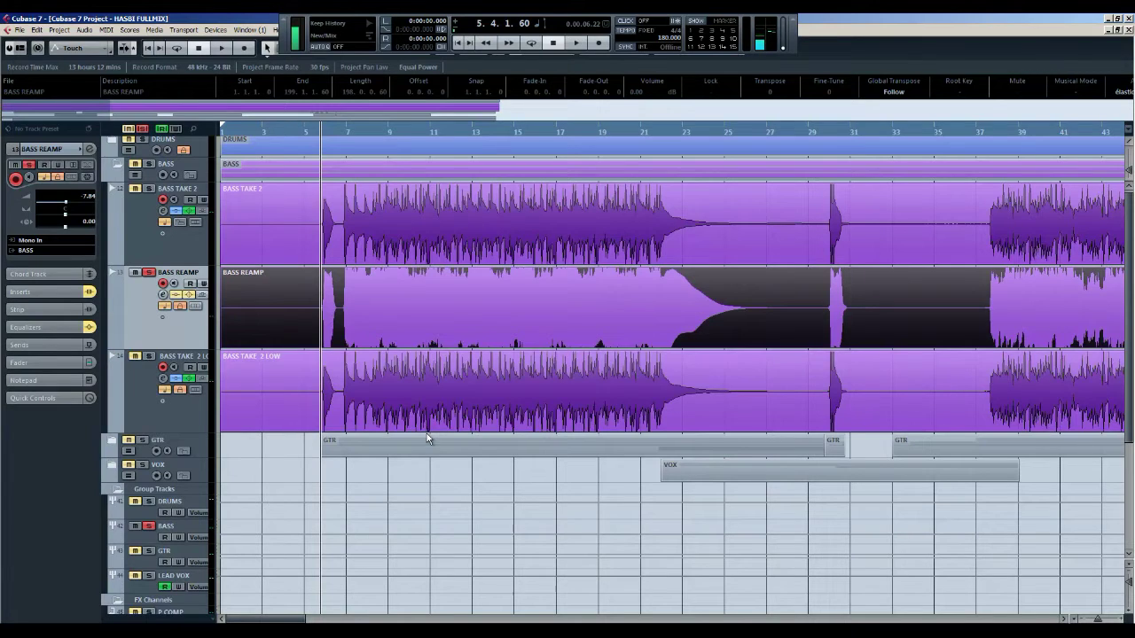
left_click(377, 230)
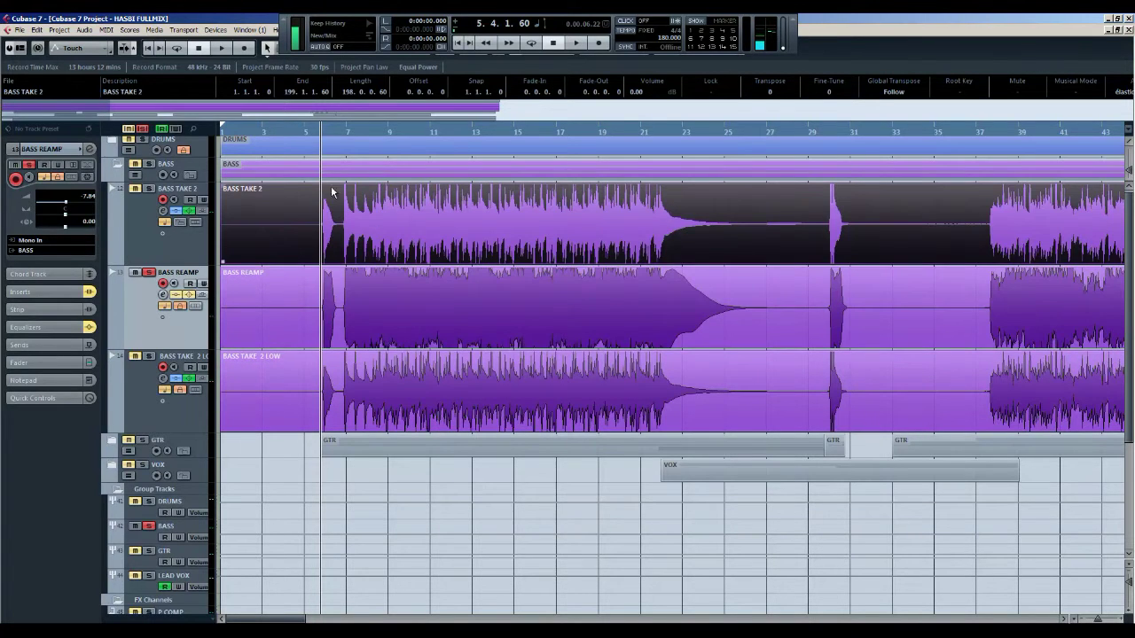
left_click(120, 217)
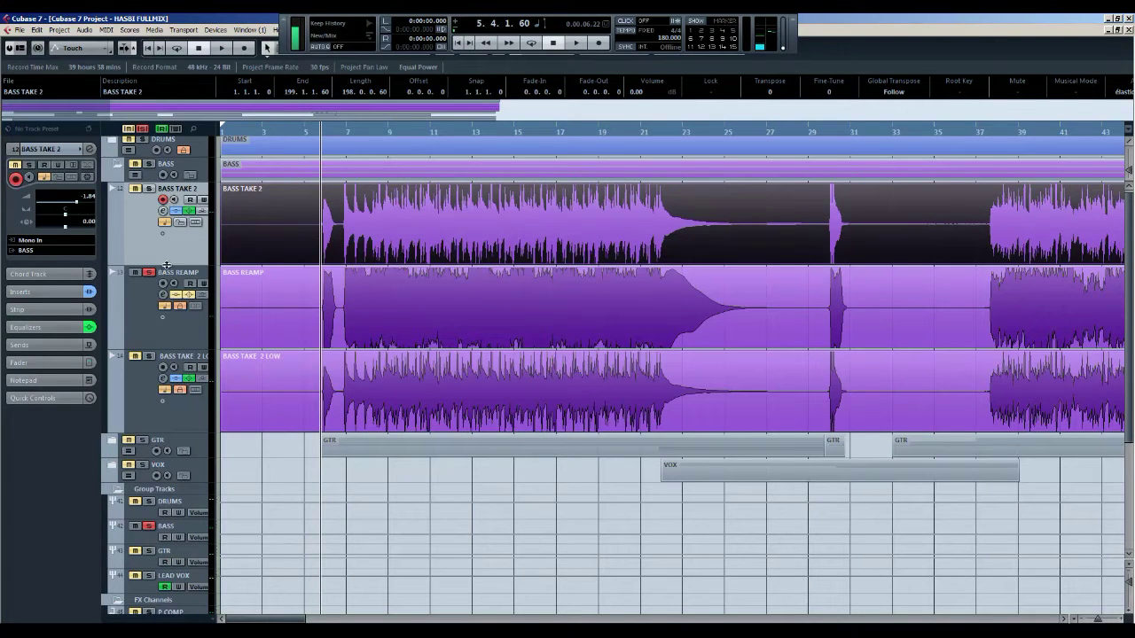
Open the BASS REAMP channel settings and set EQ band 3 to about 12.7 dB at 1.03 kHz.
left_click(149, 316)
left_click(162, 294)
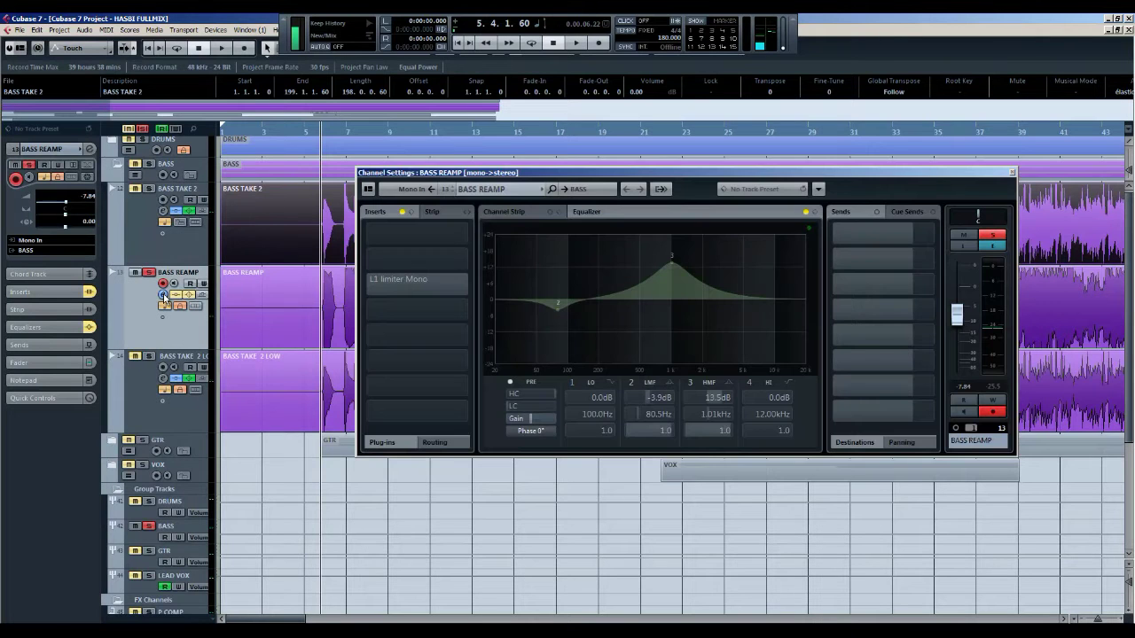
left_click(975, 177)
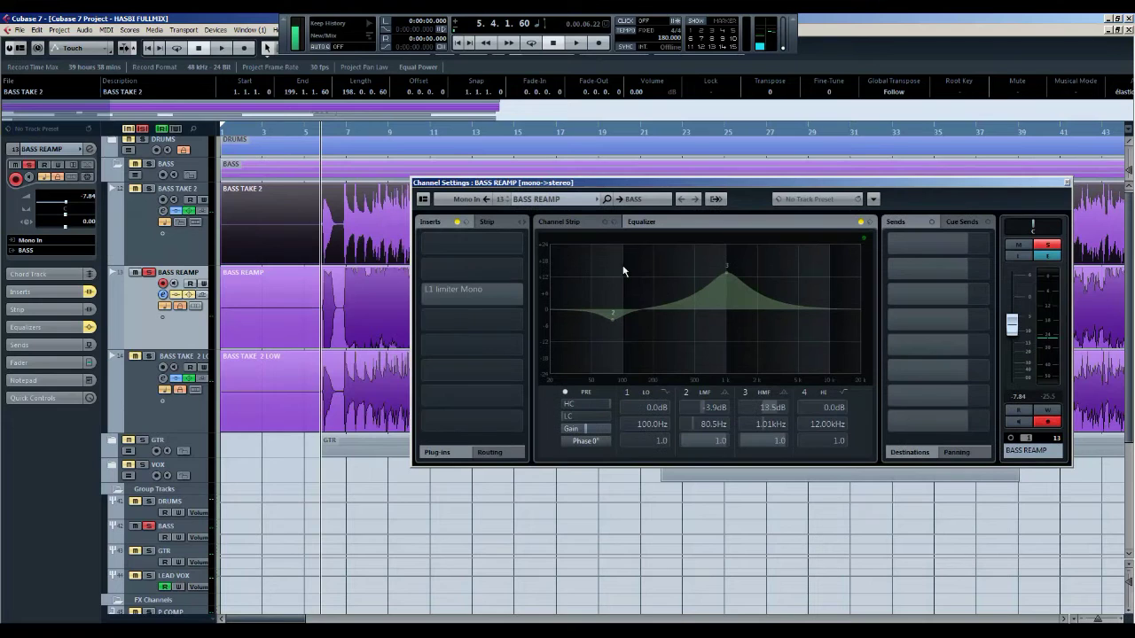
left_click(727, 276)
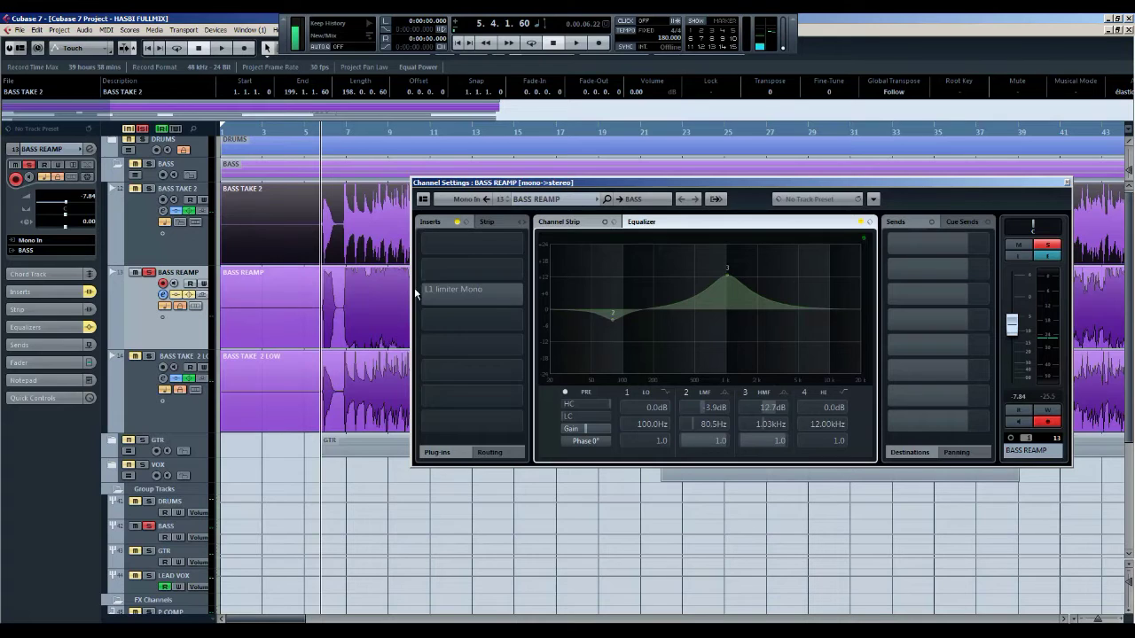
Play the soloed BASS REAMP track from just before bar 7 with its inserts and EQ bypassed.
left_click(346, 135)
key("space")
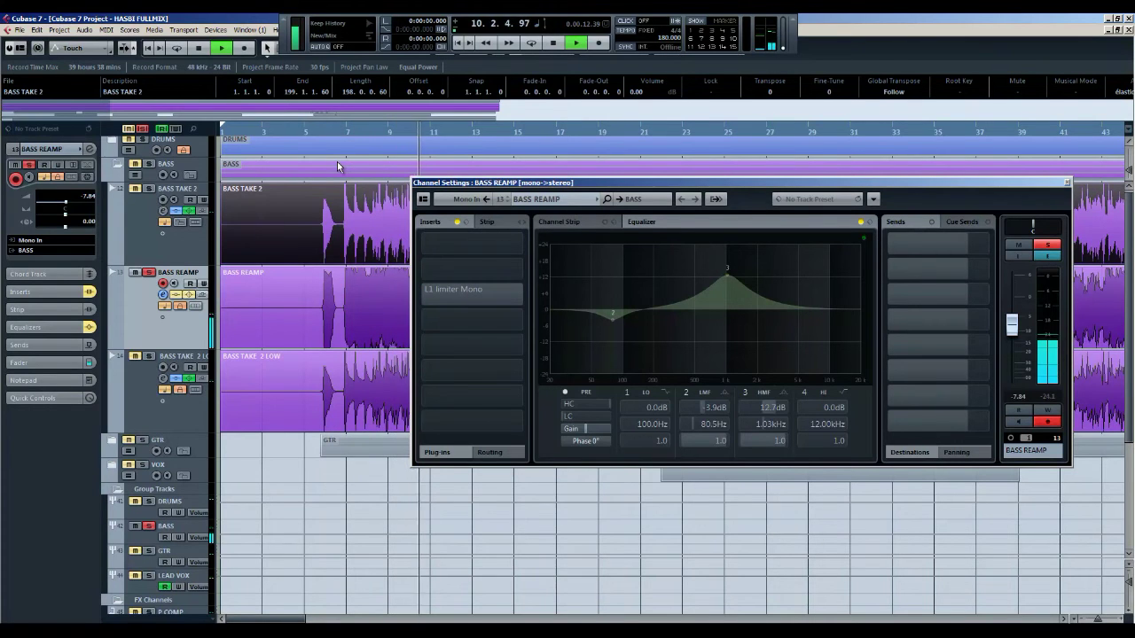
key("space")
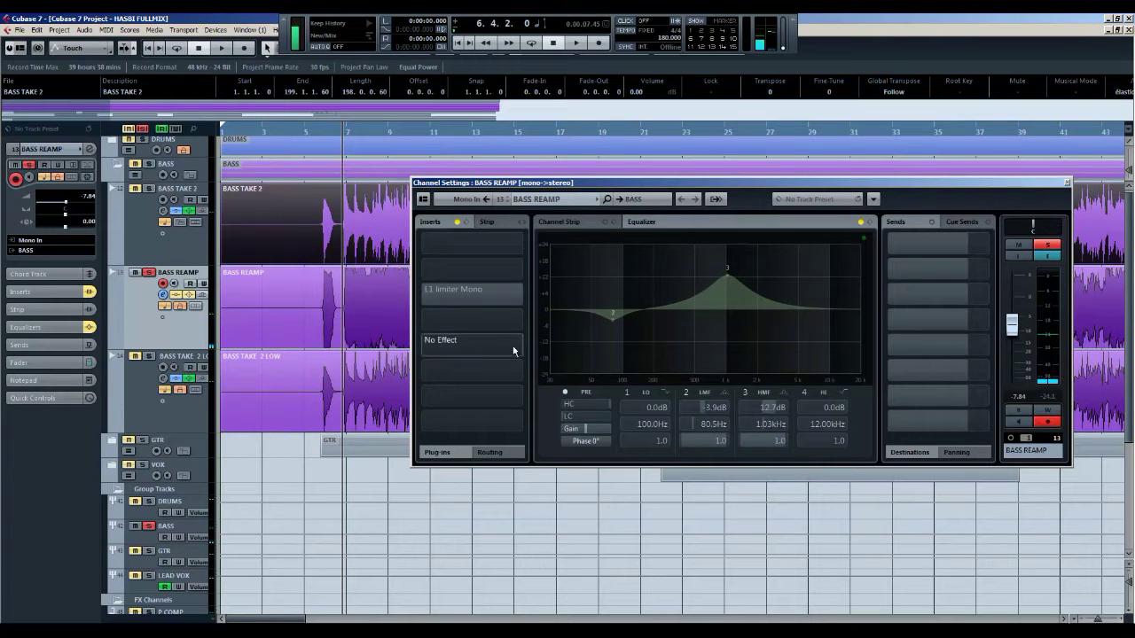
Activate the L1 limiter Mono insert on BASS REAMP and lower its linked threshold and output ceiling to about -19 dB during playback.
left_click(430, 292)
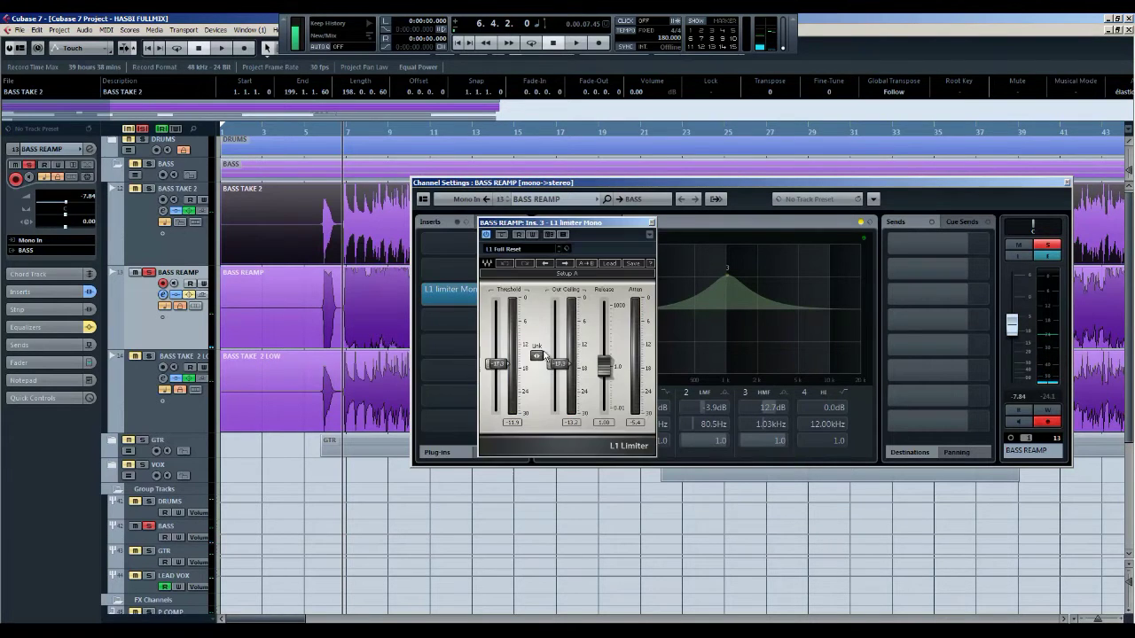
key("space")
left_click_drag(535, 356, 535, 355)
key("space")
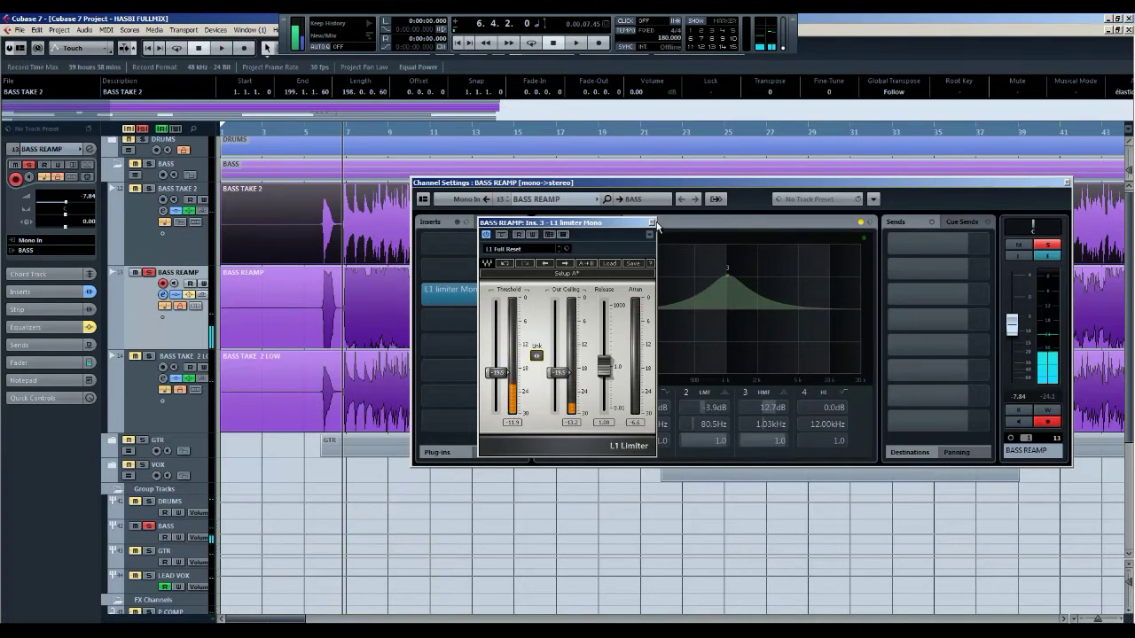
Compare the BASS REAMP sound with its equalizer enabled and bypassed during playback.
left_click(859, 194)
left_click(859, 223)
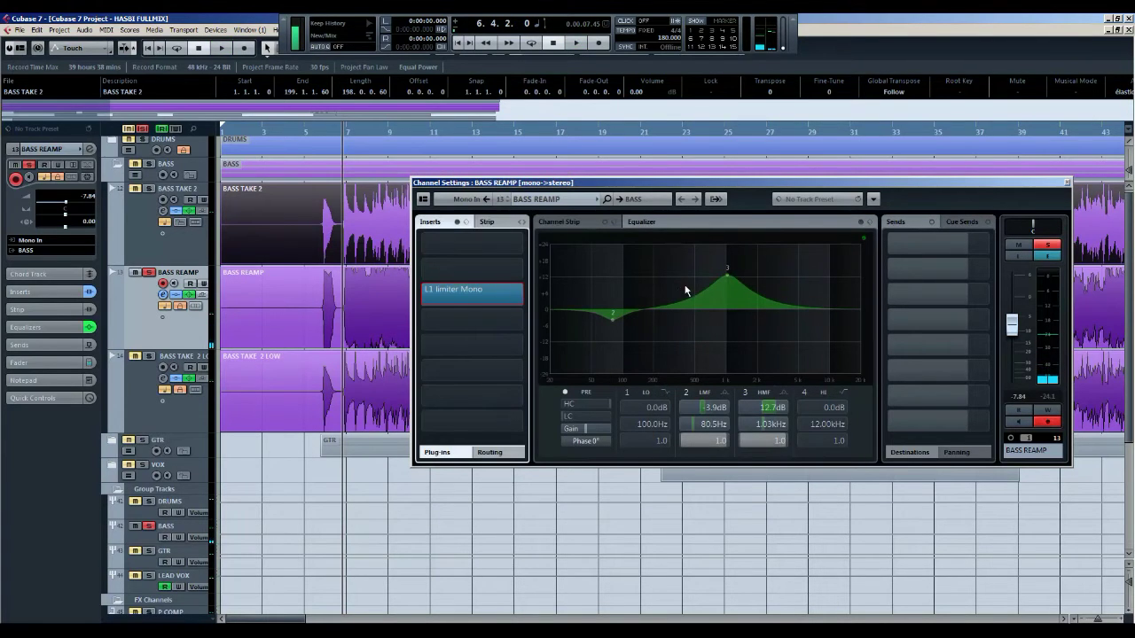
mouse_move(615, 323)
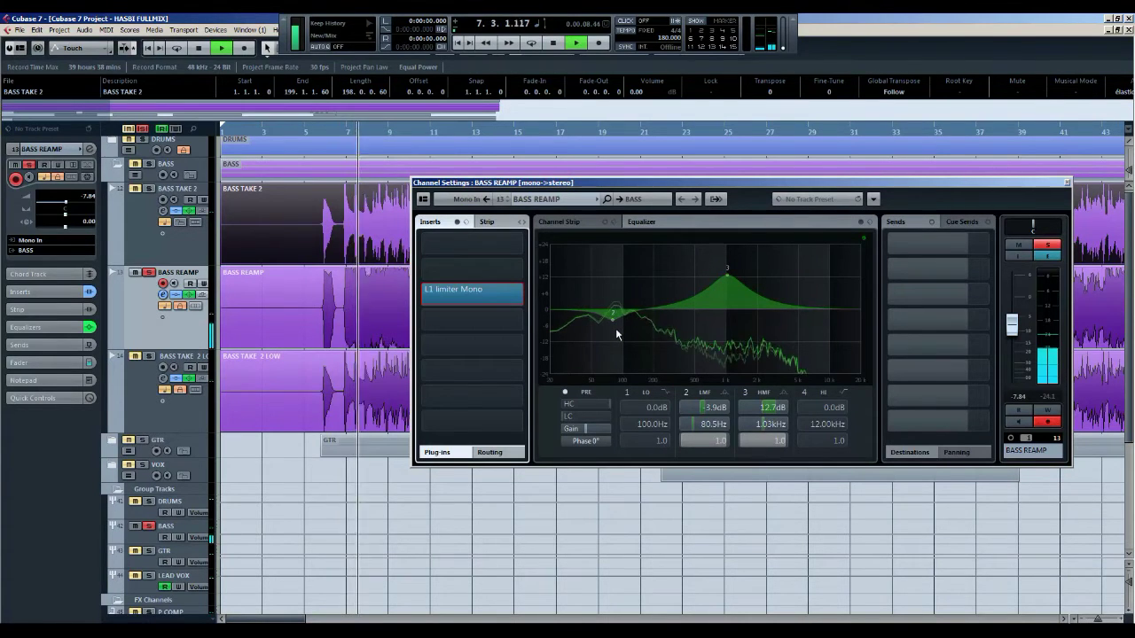
left_click(861, 224)
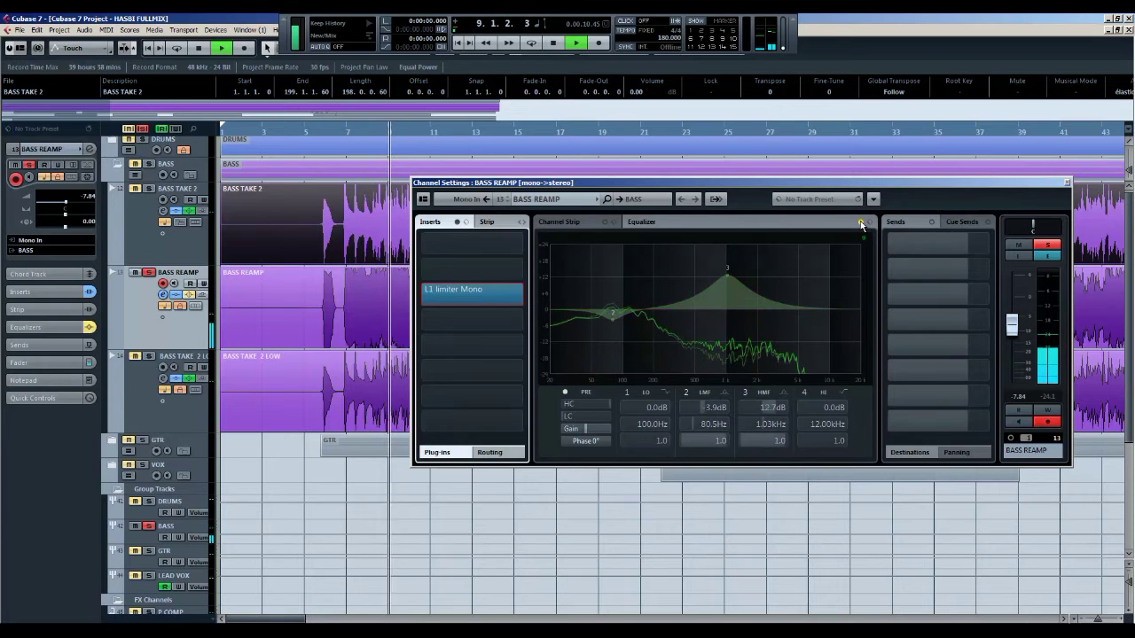
Re-enable the BASS REAMP equalizer, stop playback and close the channel settings.
left_click(861, 223)
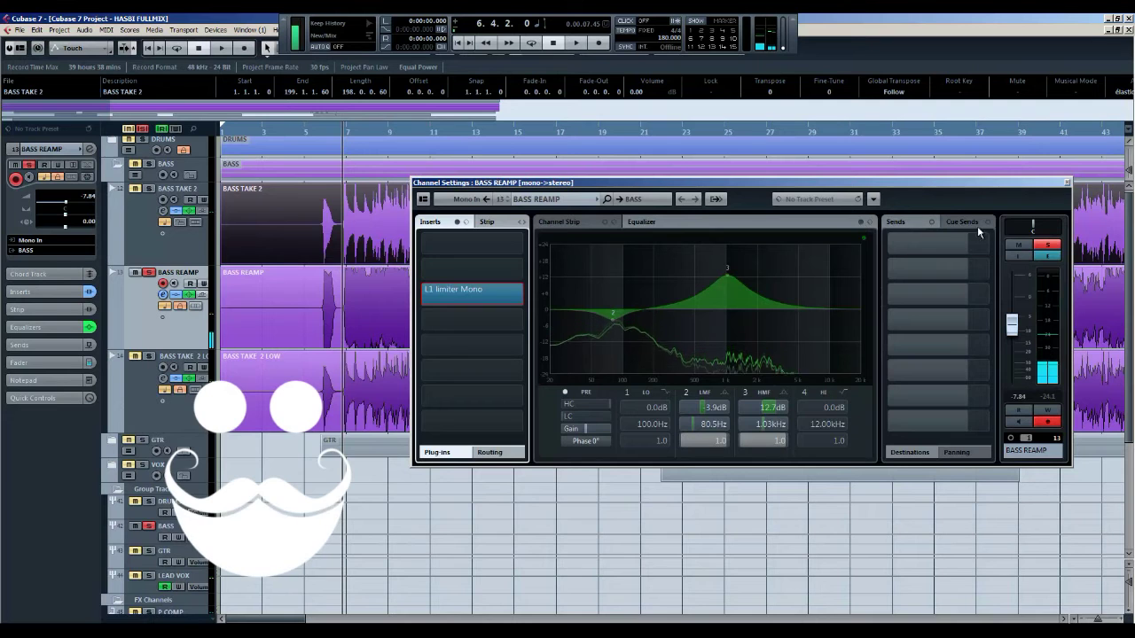
key("space")
left_click(1068, 183)
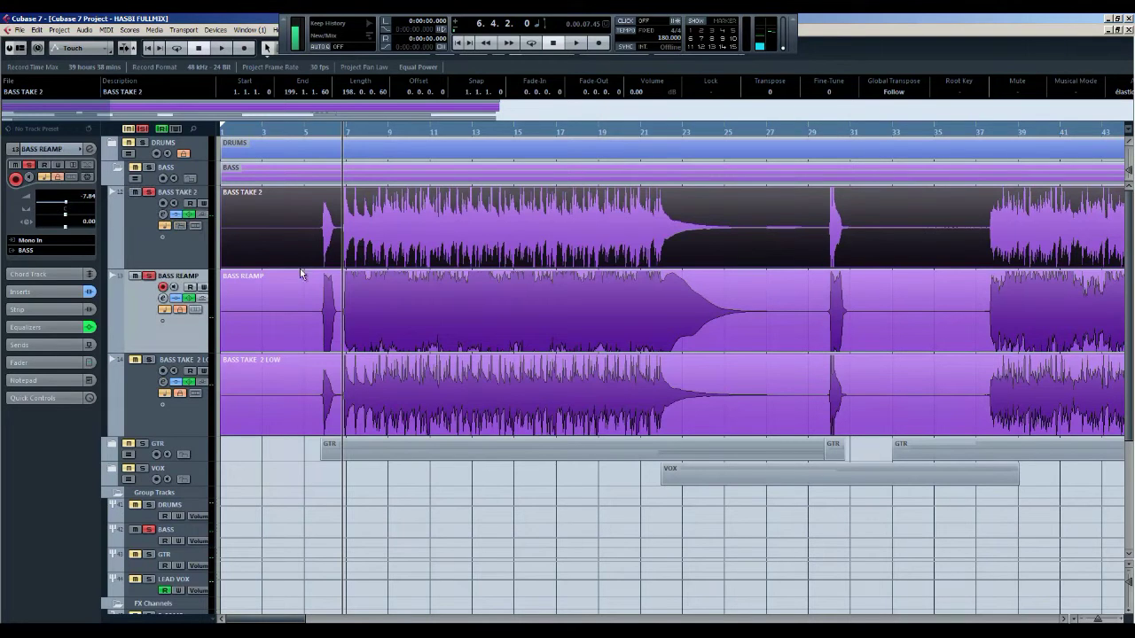
Compare soloed BASS TAKE 2 alone and together with BASS REAMP during playback from just before bar 7.
key("space")
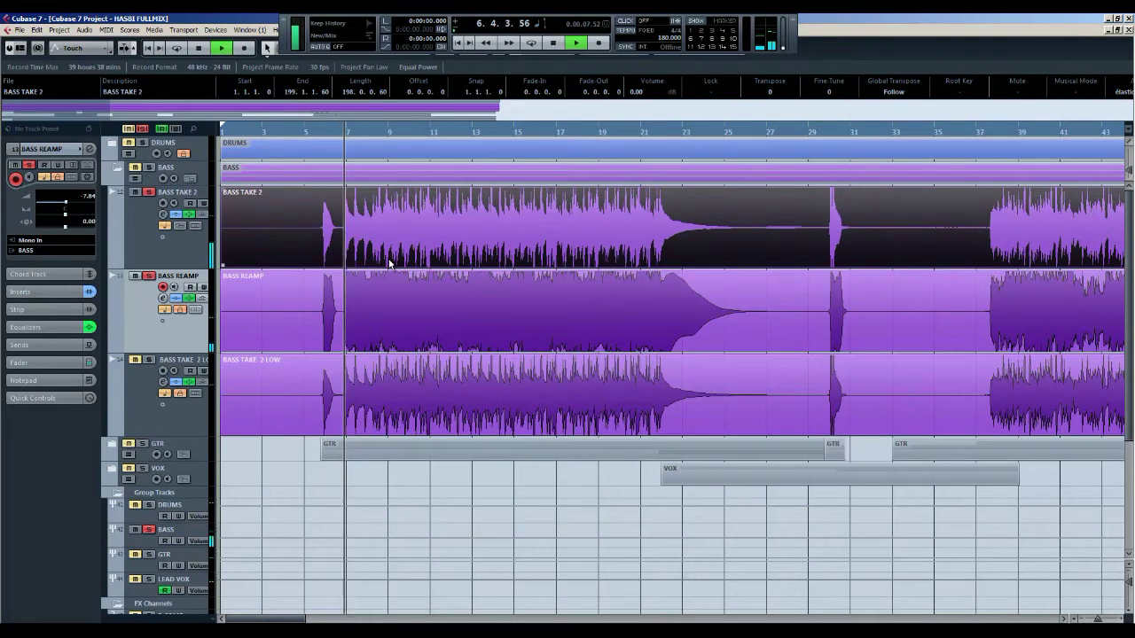
left_click(137, 278)
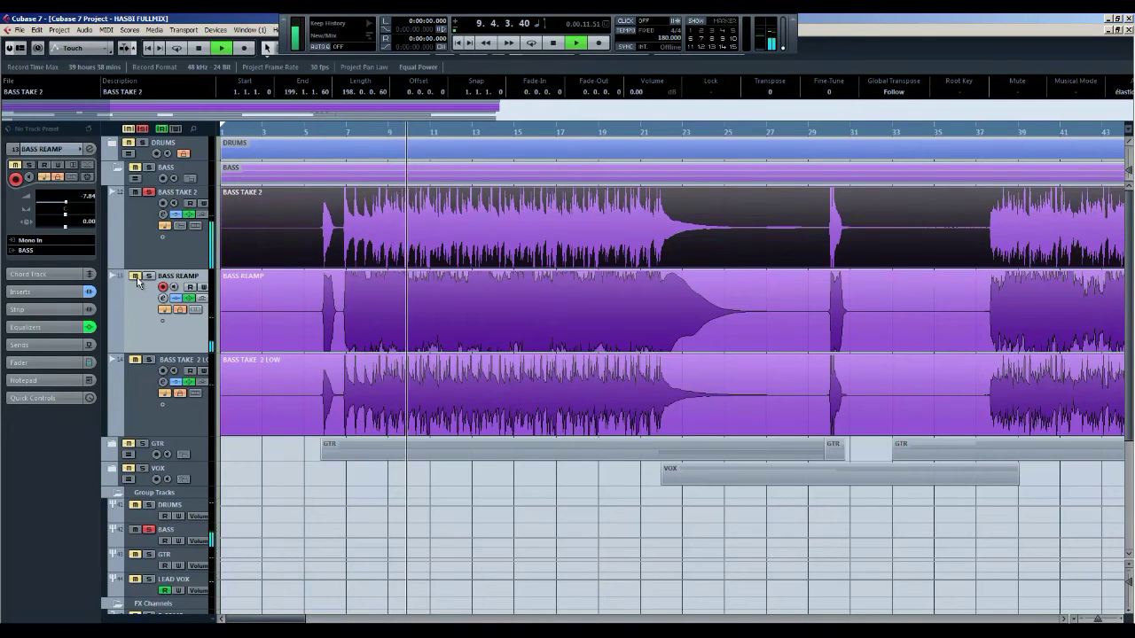
key("s")
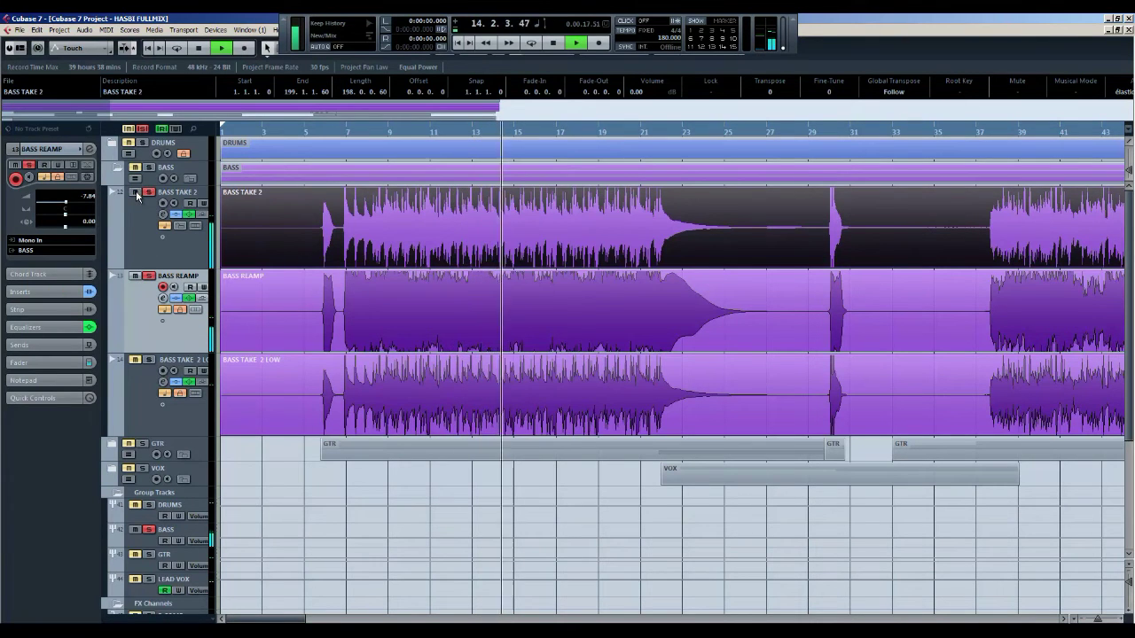
key("s")
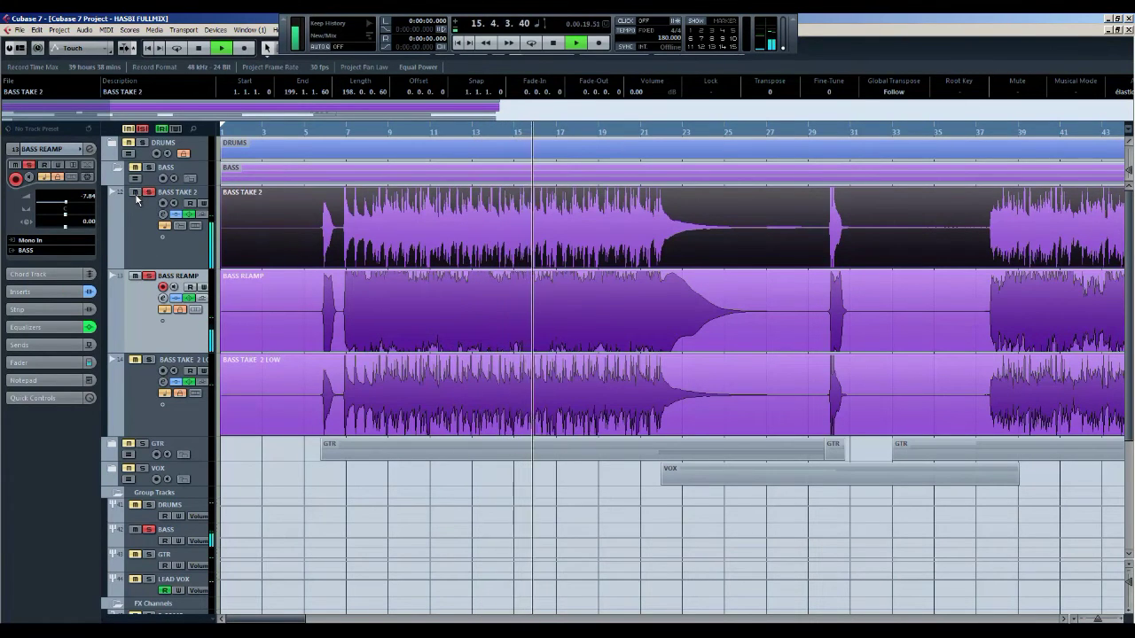
key("space")
Clear all solos and solo only the BASS TAKE 2 LOW track.
left_click(142, 129)
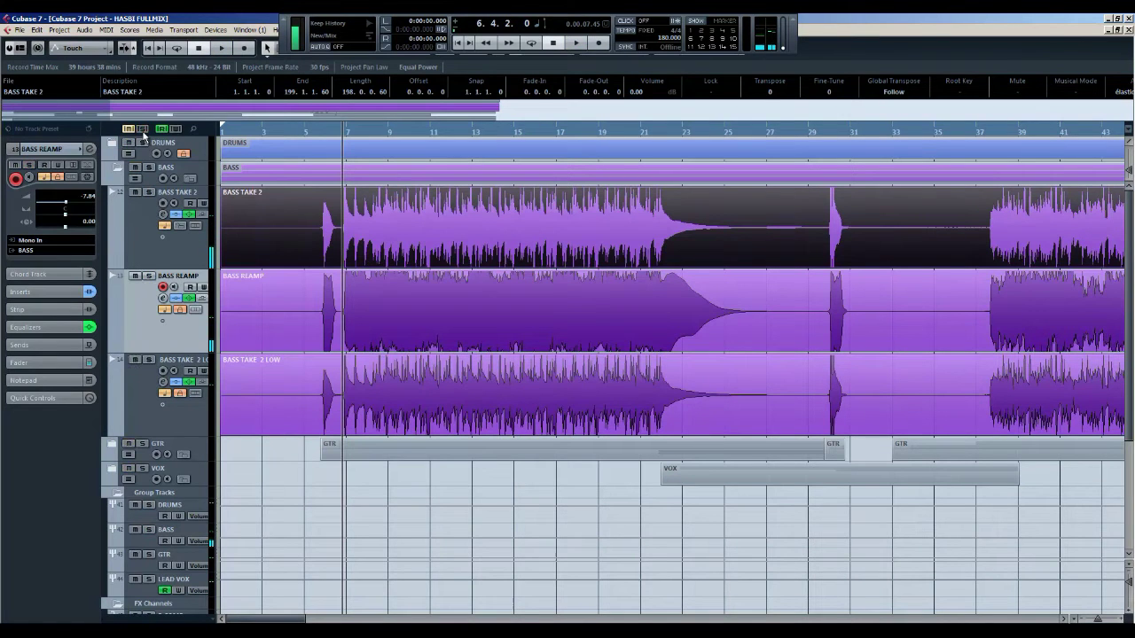
left_click(155, 372)
left_click(149, 359)
left_click(335, 390)
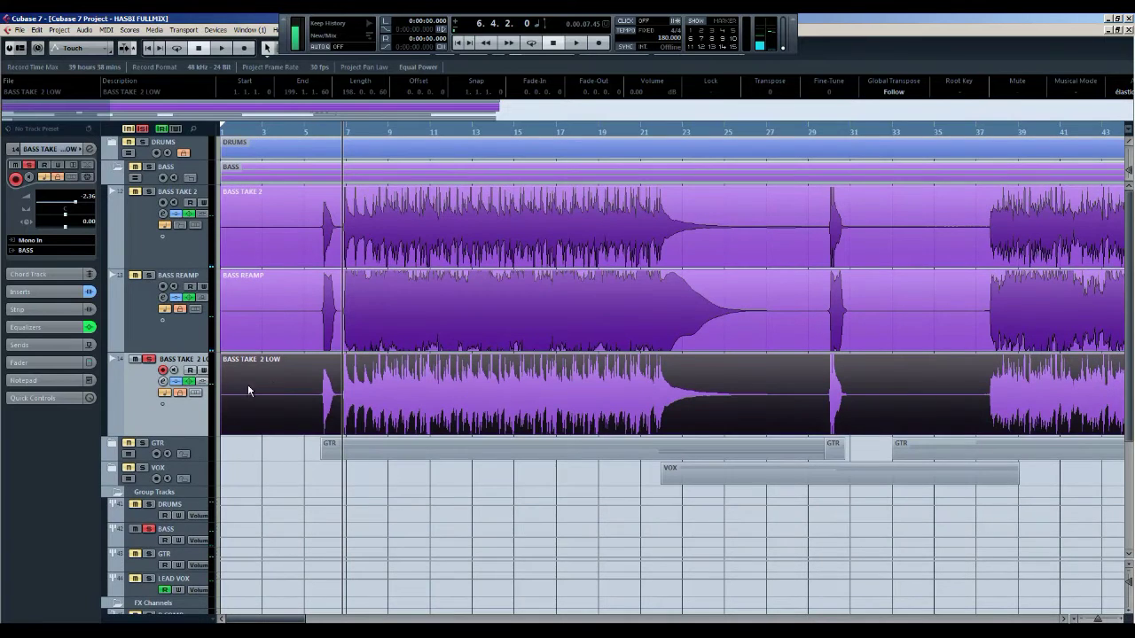
Open the BASS TAKE 2 LOW channel settings and examine its RBass Mono insert.
left_click(164, 381)
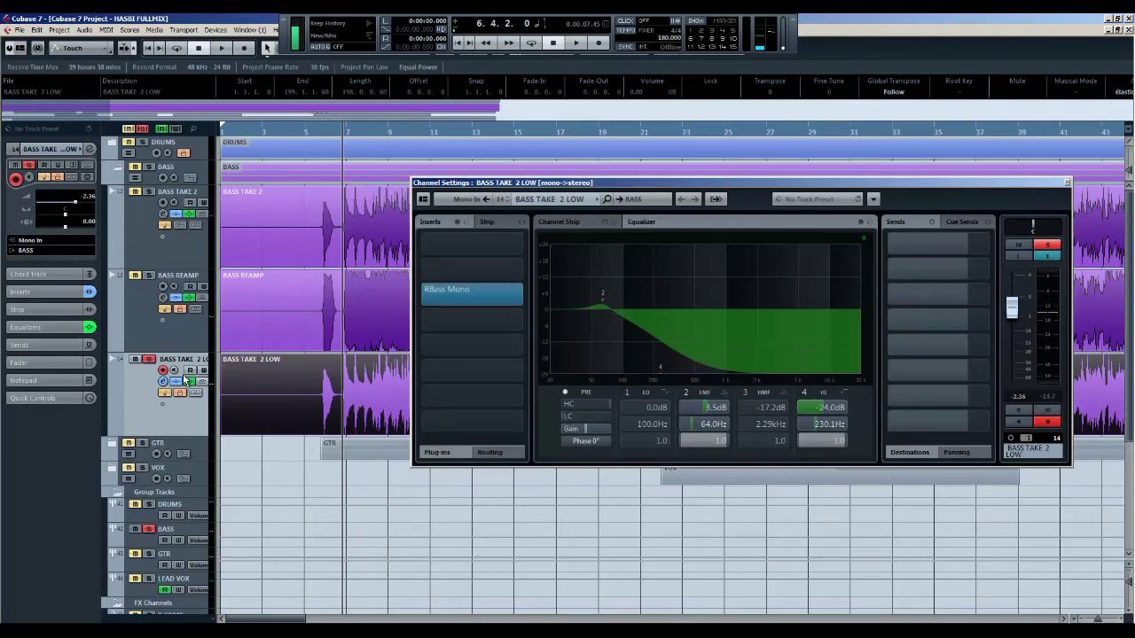
left_click(468, 290)
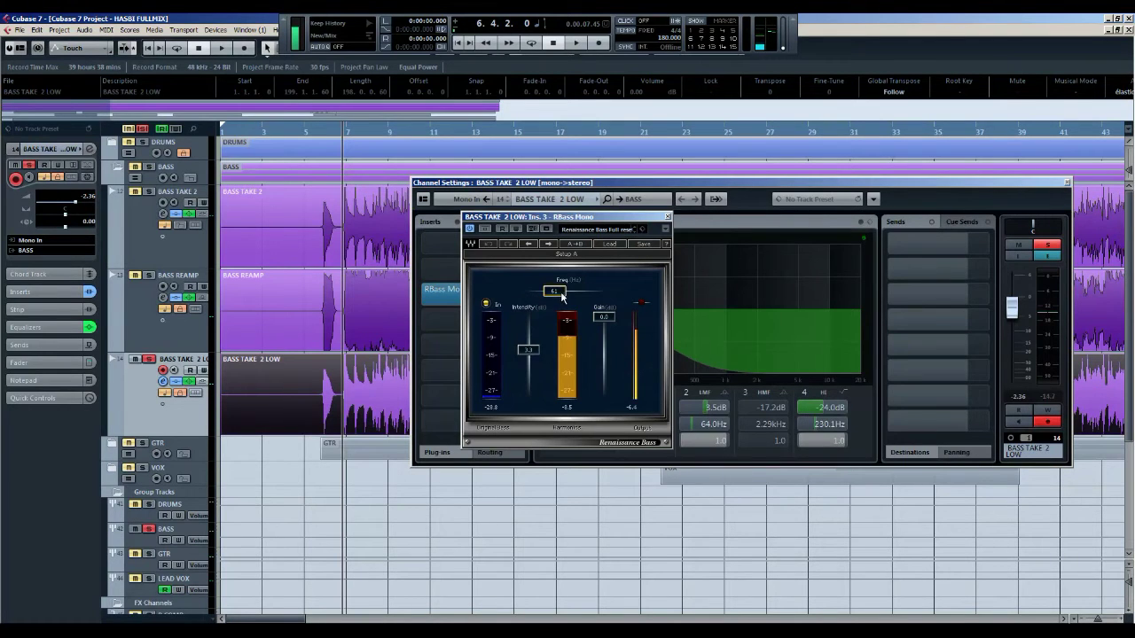
left_click(667, 216)
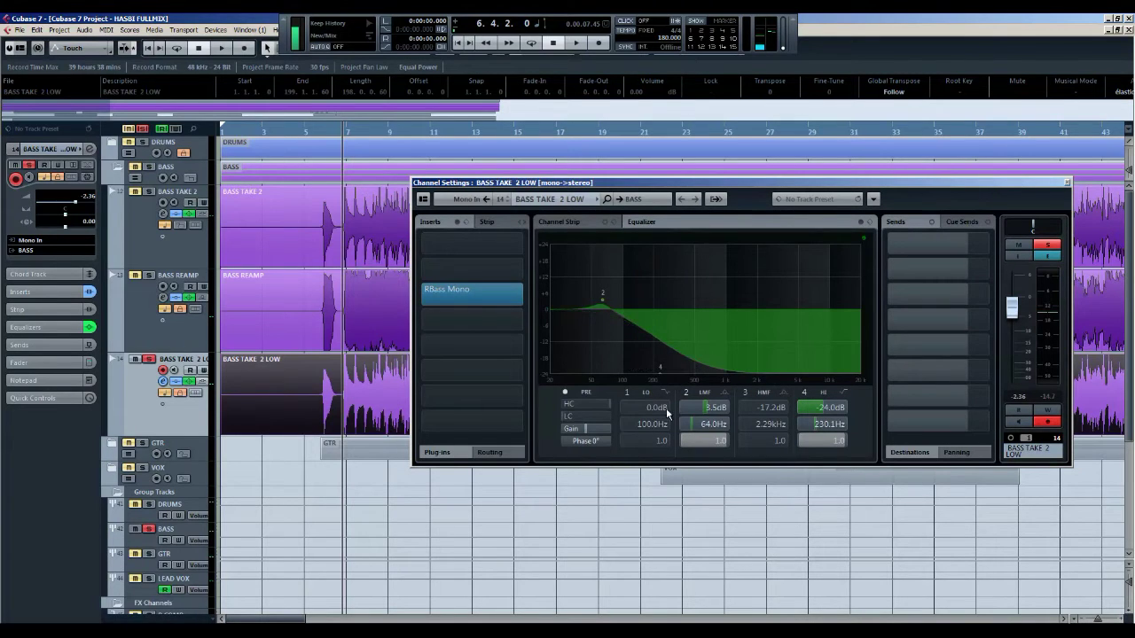
Set BASS TAKE 2 LOW's EQ band 4 to about 255.6 Hz and band 2 to about 4.1 dB at 61.9 Hz.
left_click_drag(657, 374, 666, 380)
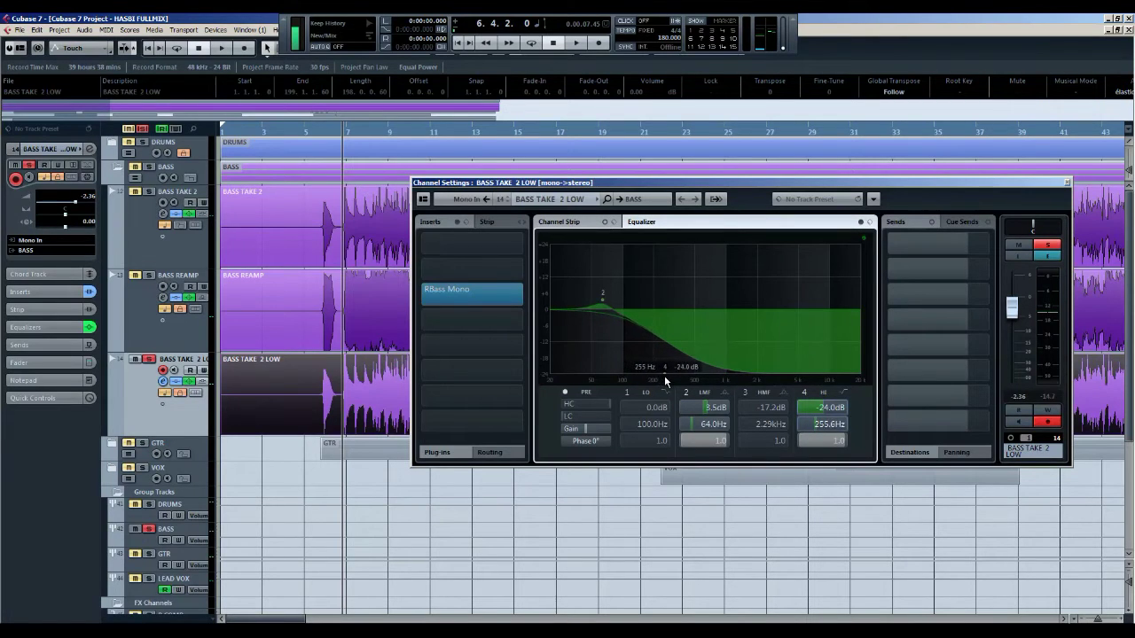
left_click_drag(602, 299, 601, 301)
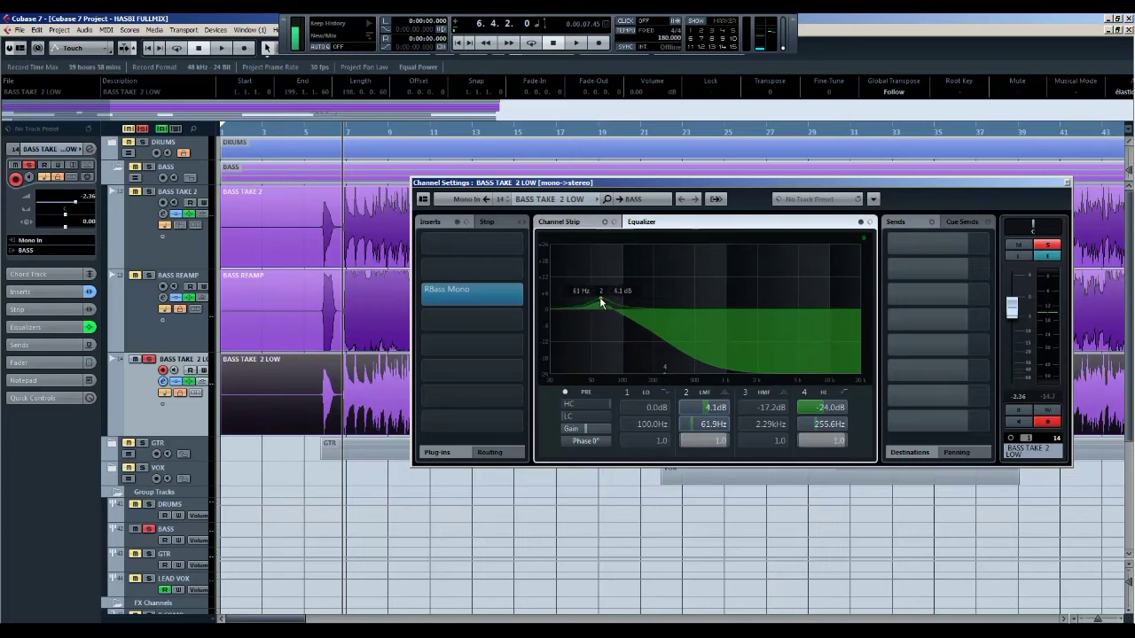
left_click(1067, 184)
Play the soloed BASS TAKE 2 LOW track and add BASS TAKE 2 and BASS REAMP to the solo.
key("space")
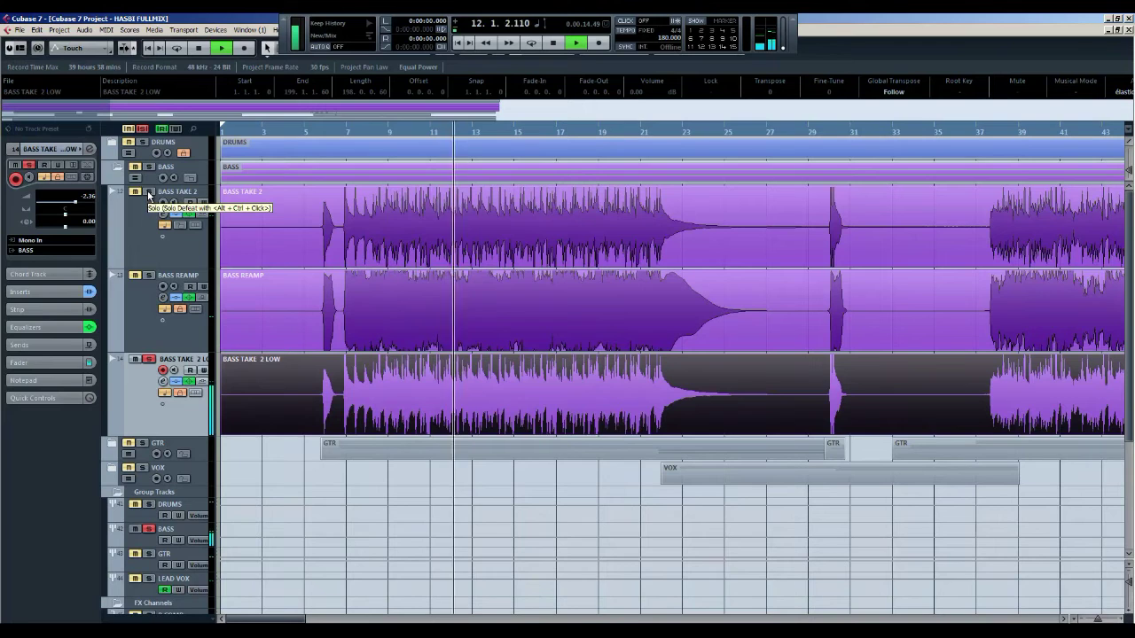
left_click(148, 191)
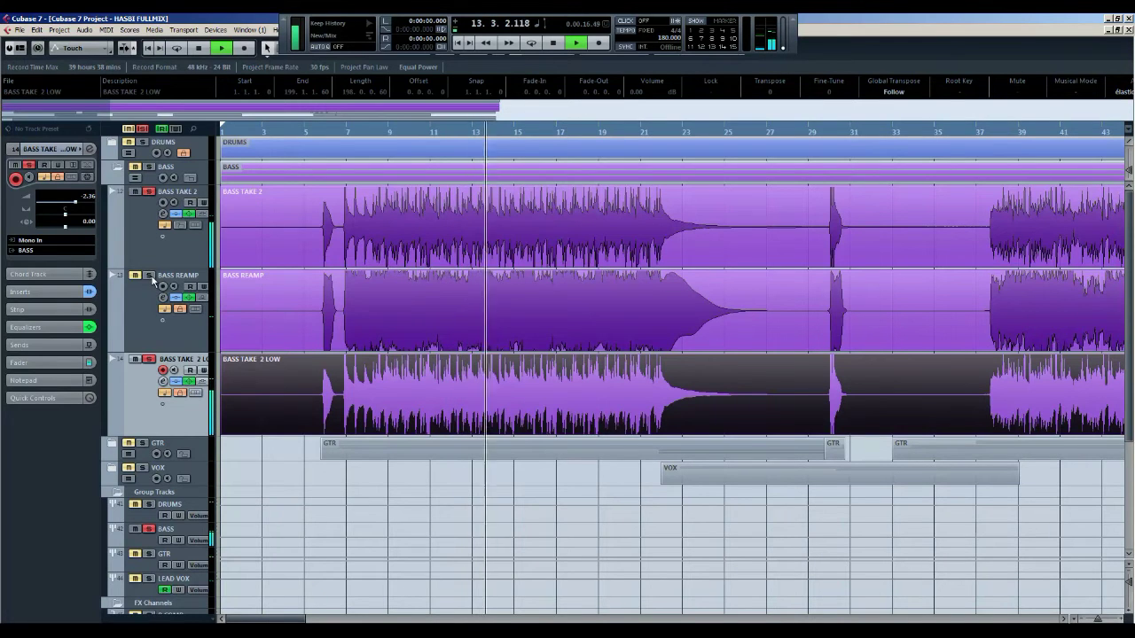
left_click(147, 308)
left_click(149, 411)
Open the MixConsole, pull the BASS TAKE 2 and BASS REAMP faders almost fully down and play the BASS TAKE 2 LOW layer.
key("F3")
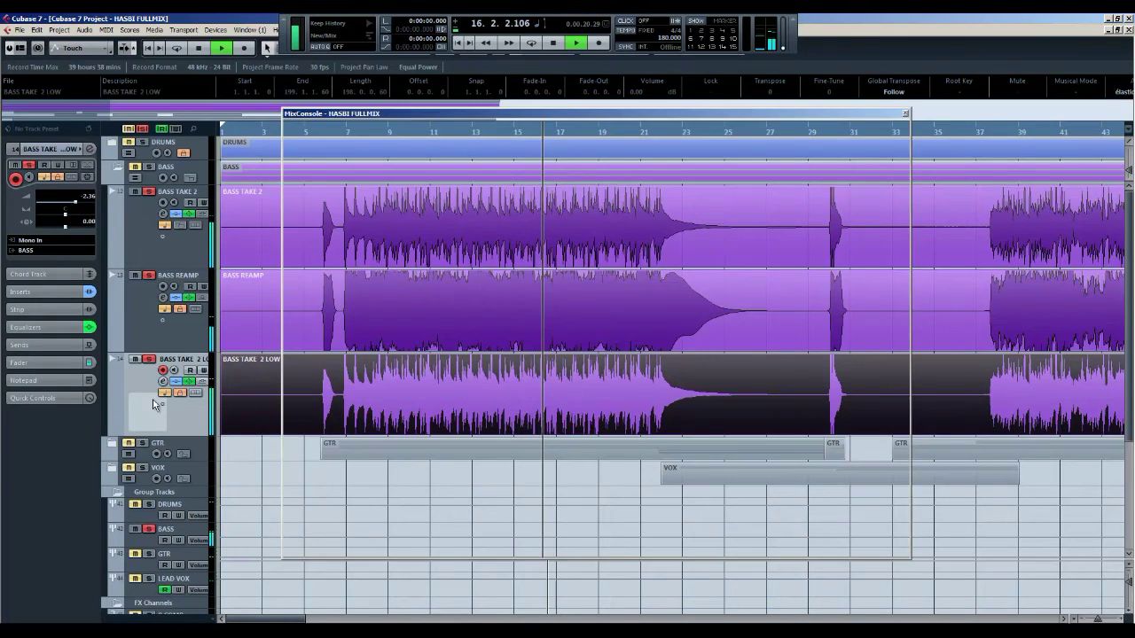
key("space")
left_click_drag(501, 557, 403, 557)
left_click_drag(540, 410, 540, 466)
right_click(541, 409)
left_click(564, 211)
left_click_drag(479, 408, 540, 409)
key("space")
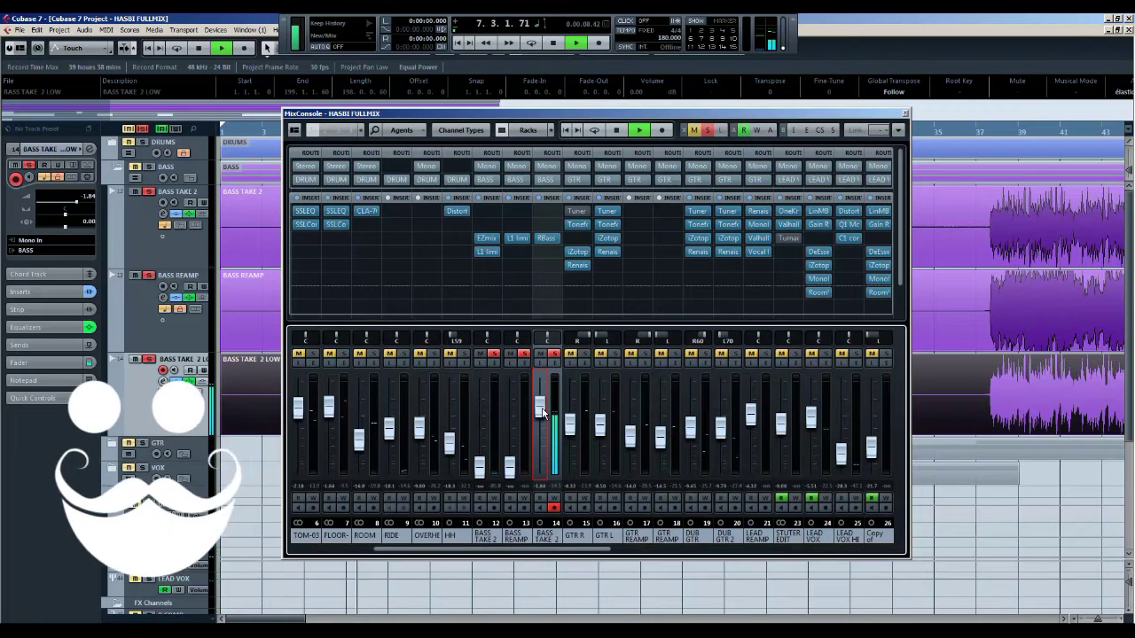
Set BASS TAKE 2 LOW to about -2.36 dB and raise the BASS REAMP and BASS TAKE 2 faders to blend them during playback.
scroll(544, 412, "down", 2)
left_click_drag(510, 470, 509, 424)
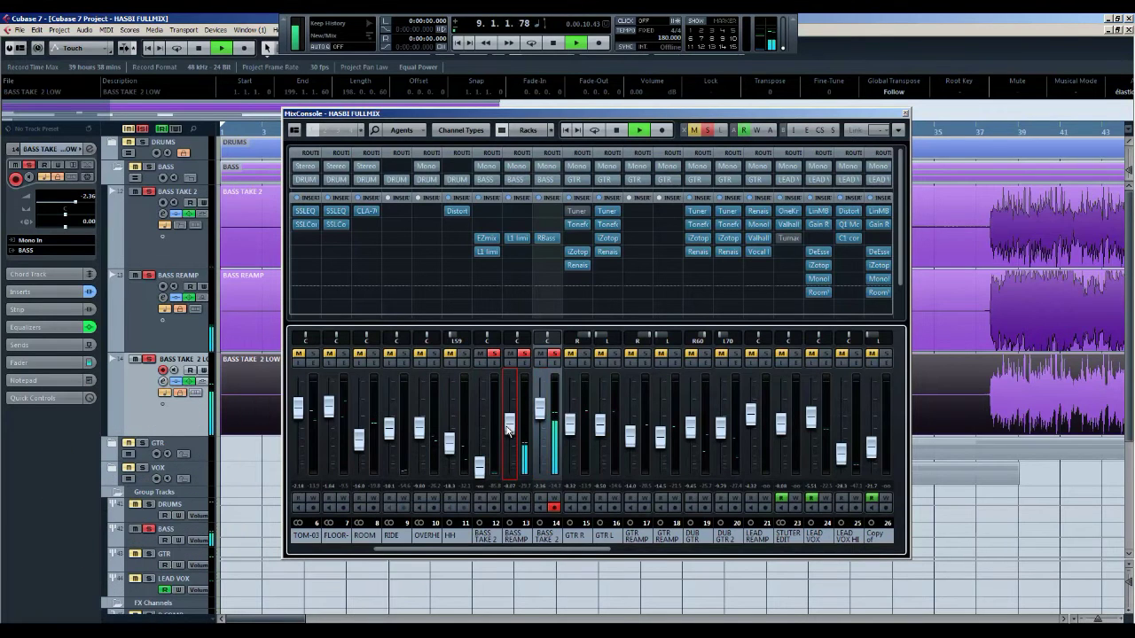
left_click_drag(479, 474, 478, 436)
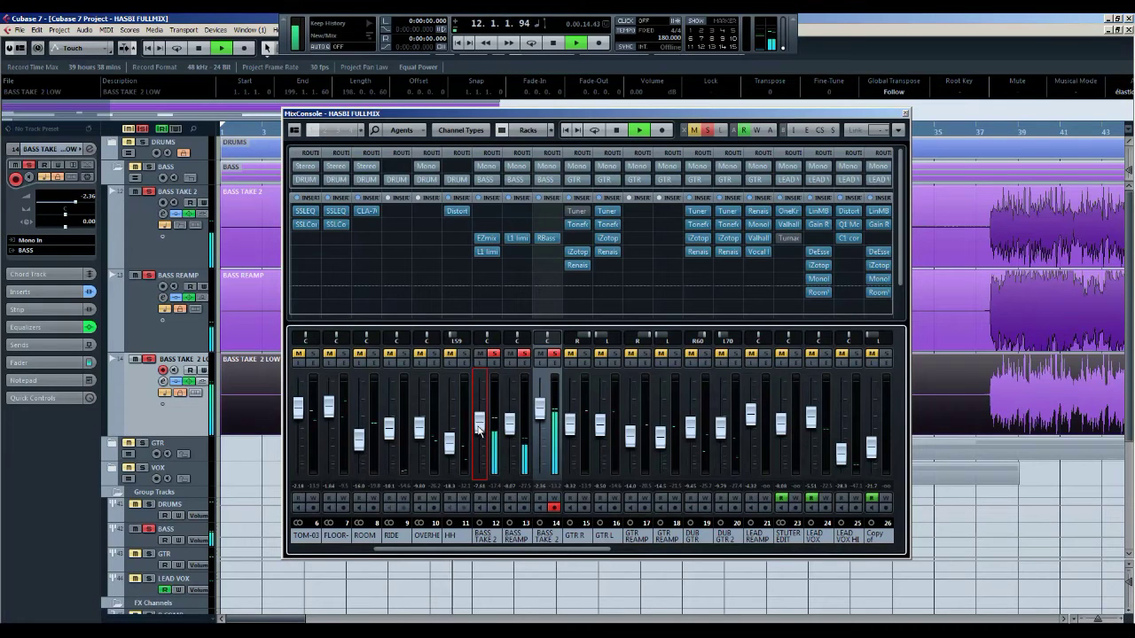
left_click(509, 425)
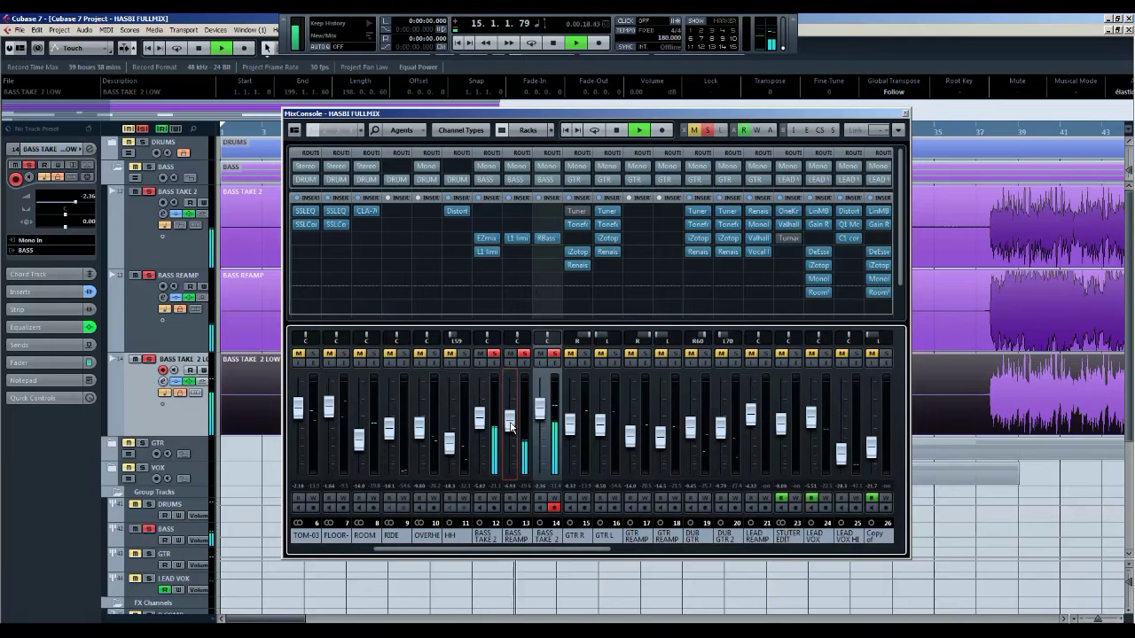
key("space")
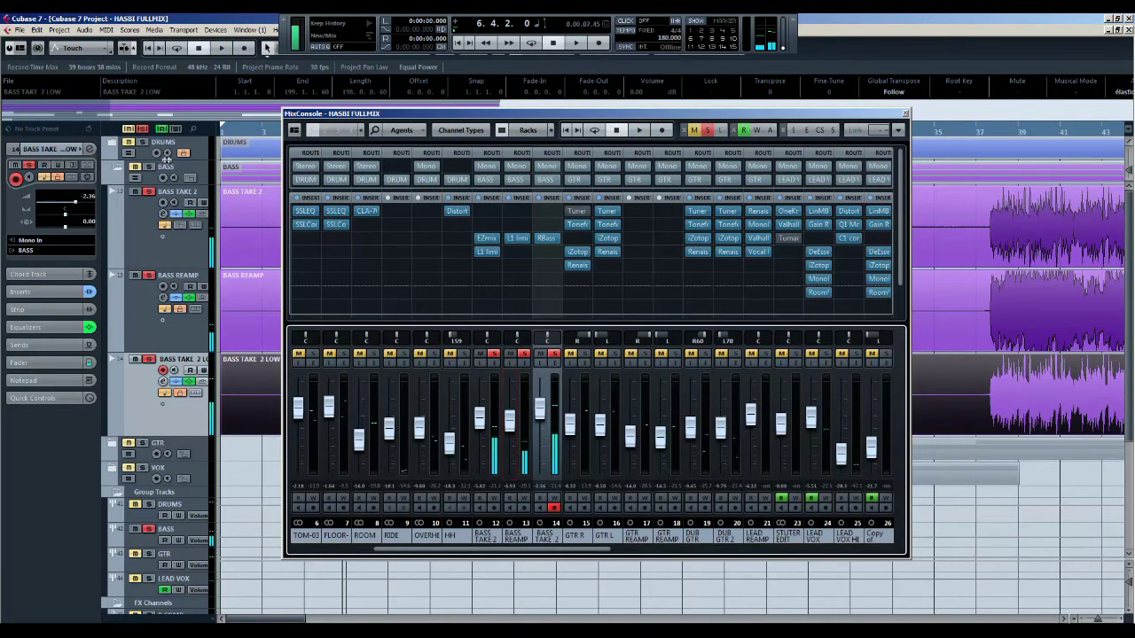
Solo DRUMS with the bass and rebalance during playback, lowering BASS REAMP and setting BASS TAKE 2 to -6.08 dB and BASS TAKE 2 LOW to -3.30 dB.
left_click(143, 142)
key("space")
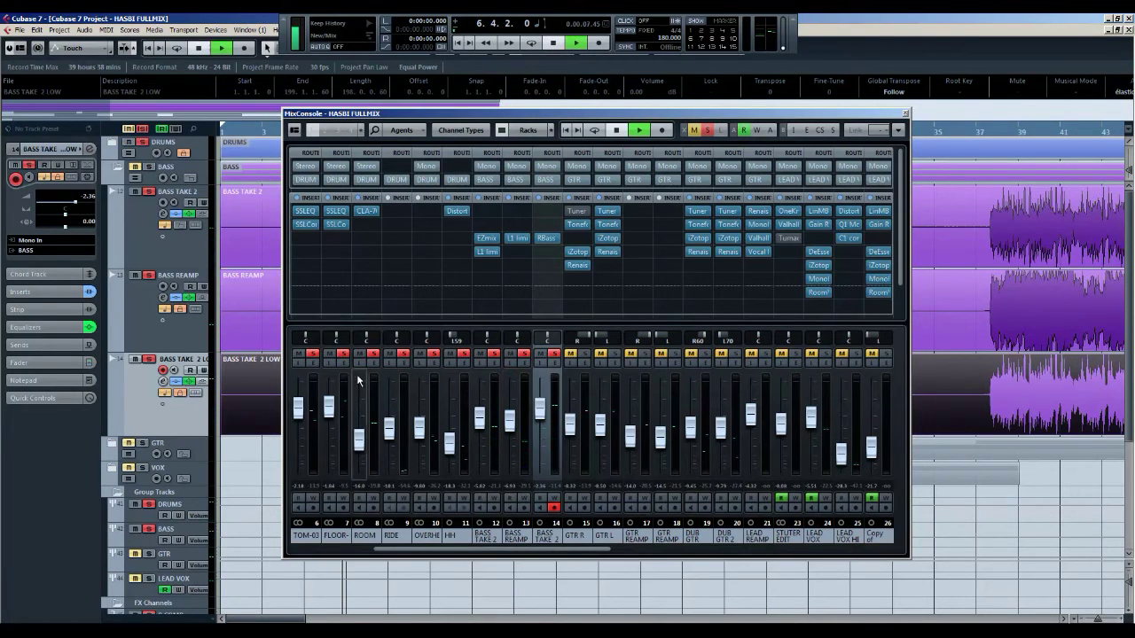
left_click_drag(510, 417, 541, 423)
left_click(487, 441)
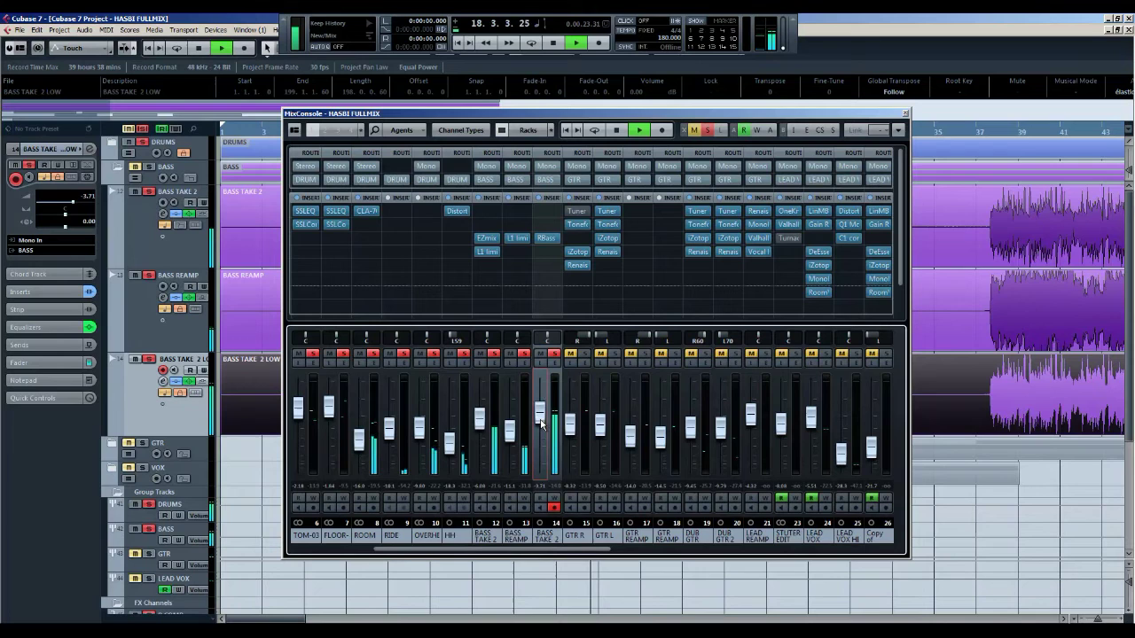
left_click(515, 443)
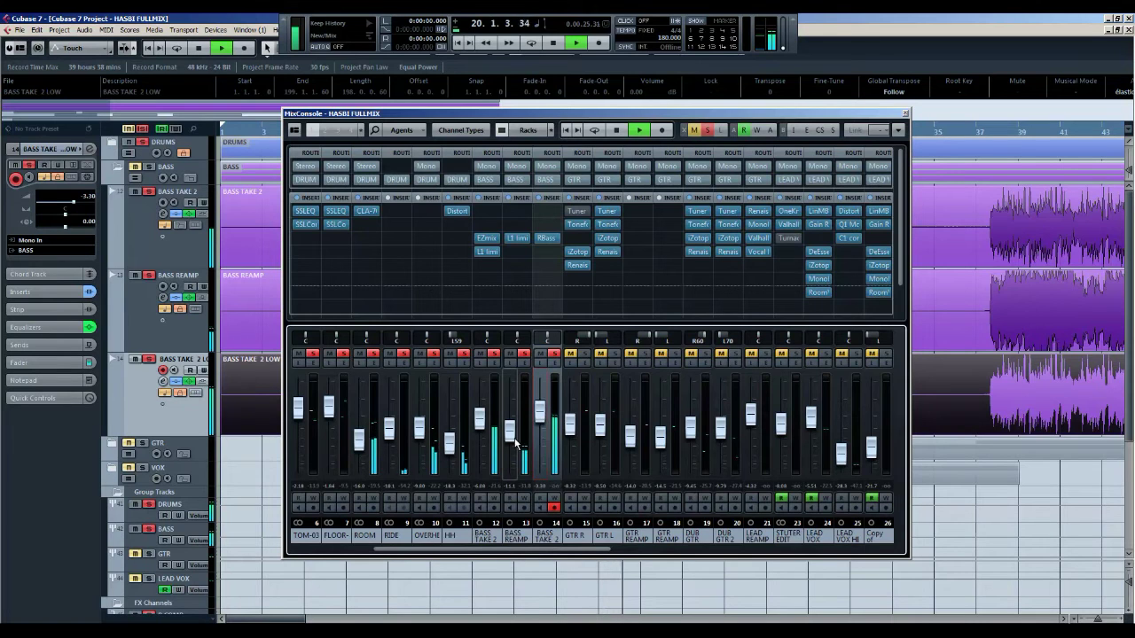
key("space")
Link the BASS TAKE 2 and BASS REAMP channels for Volume, Sends and Routing, and close the MixConsole.
right_click(540, 415)
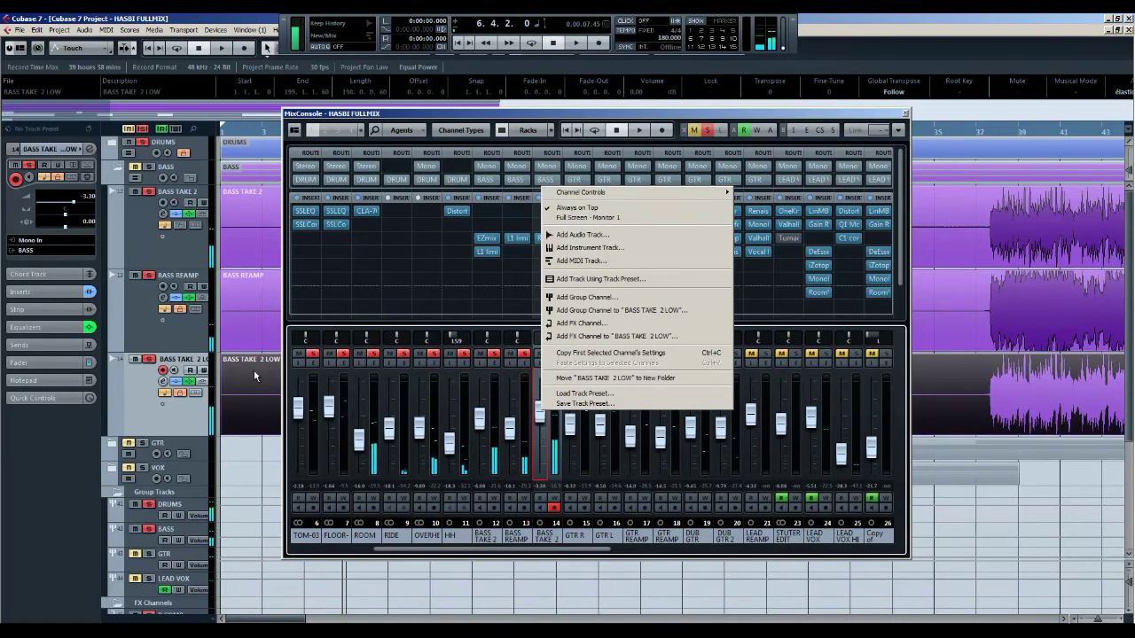
left_click(184, 351)
left_click(167, 257)
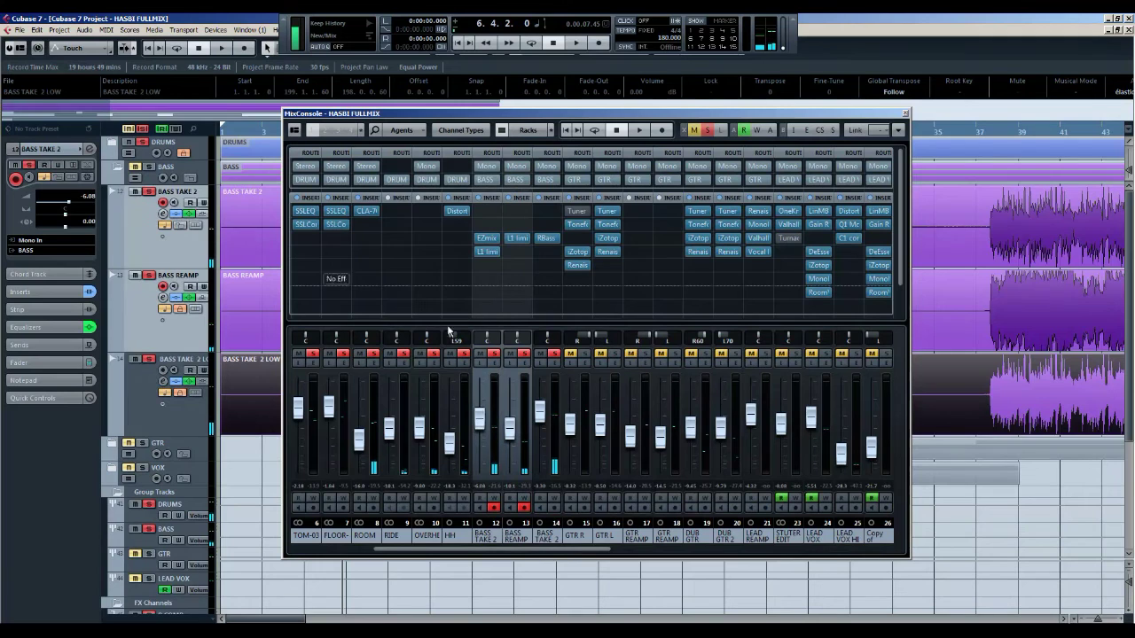
right_click(549, 421)
left_click(577, 309)
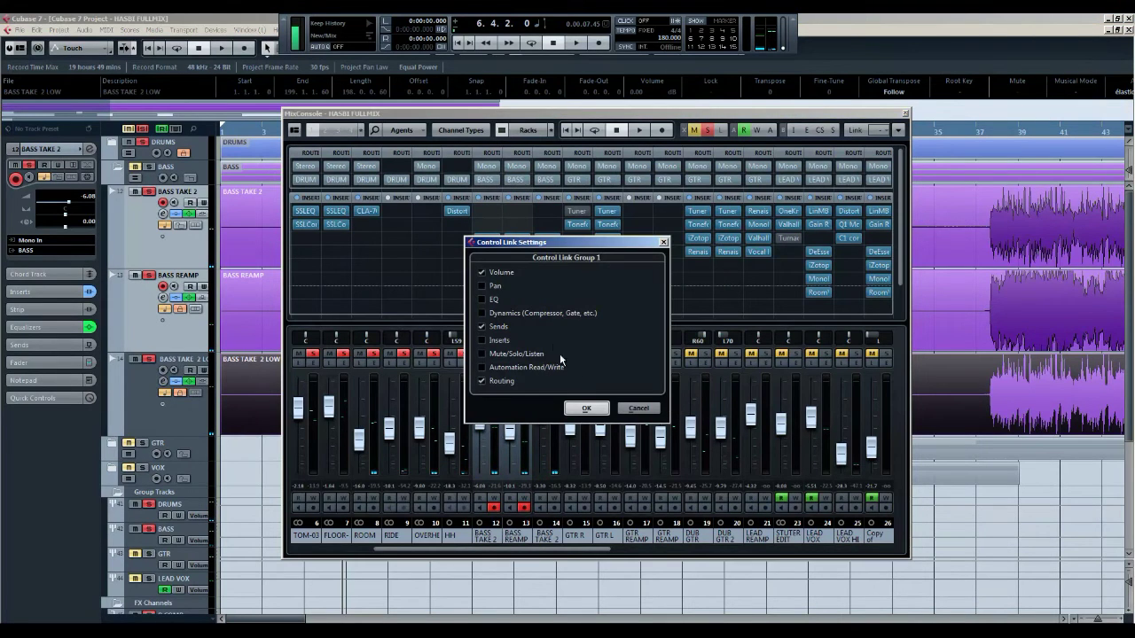
left_click(585, 409)
left_click_drag(613, 550, 917, 562)
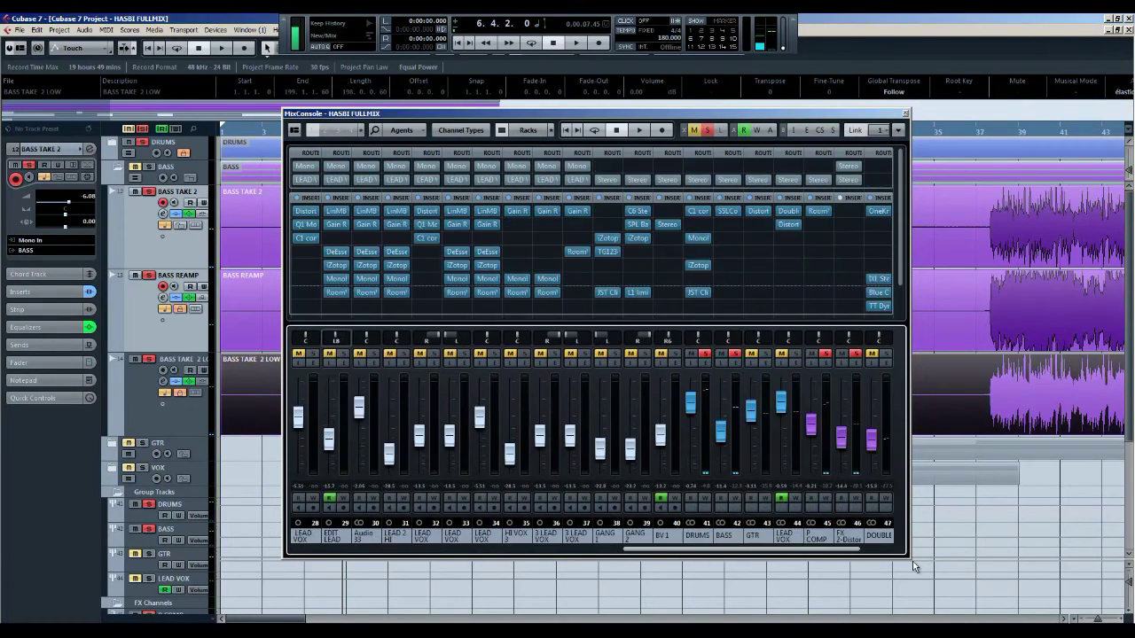
left_click(903, 115)
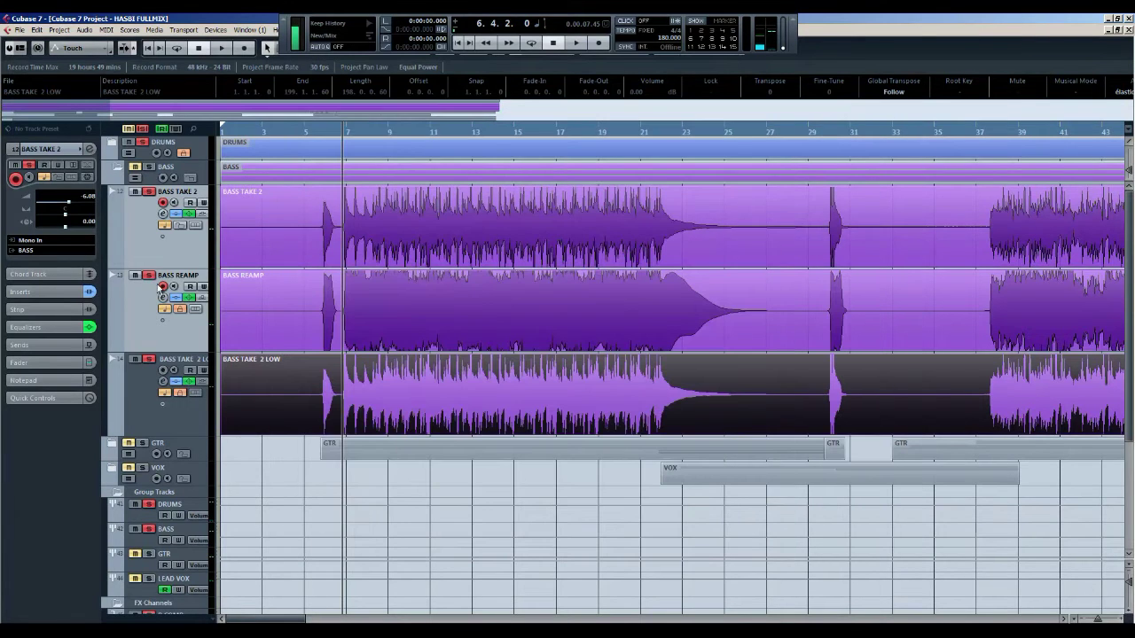
Open the channel settings of the BASS group track to show its insert chain.
scroll(182, 341, "down", 4)
left_click(183, 326)
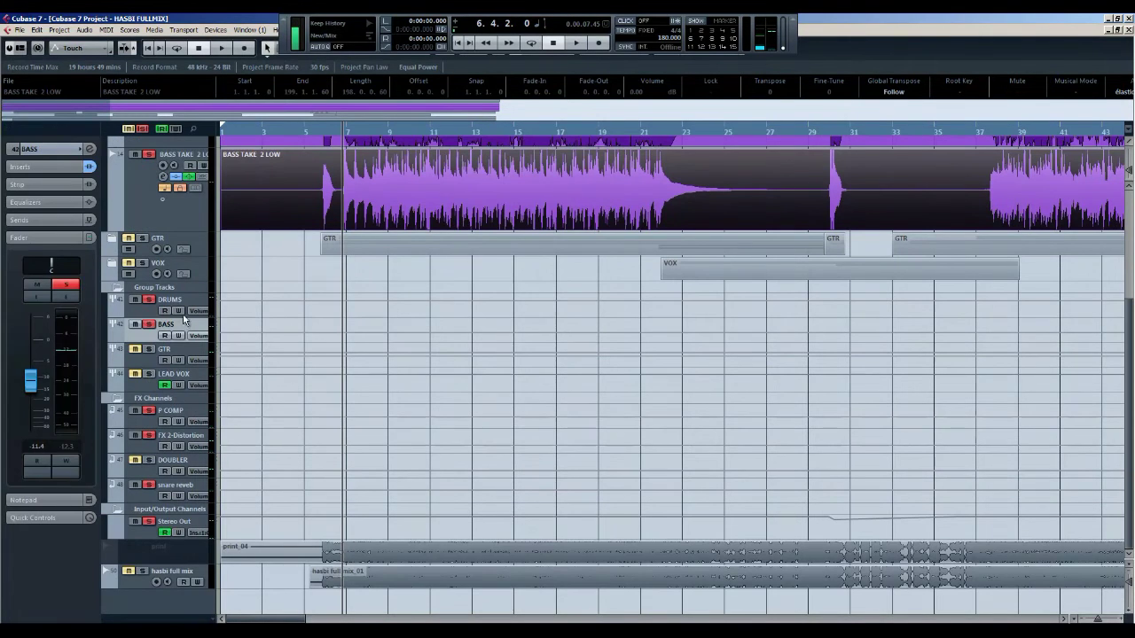
left_click(90, 149)
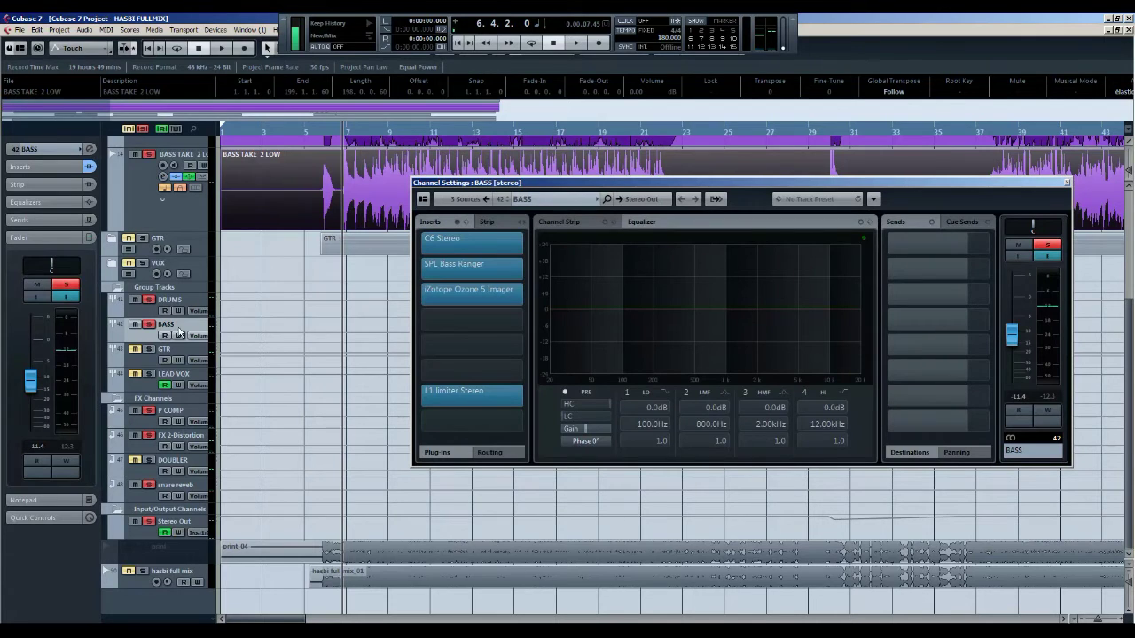
left_click(1067, 183)
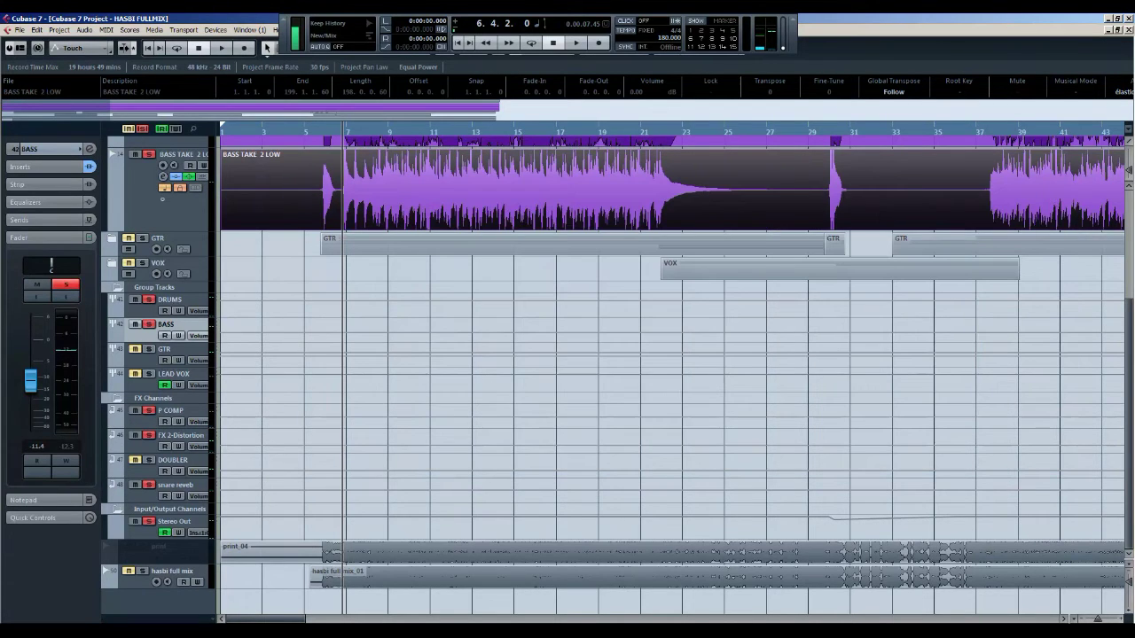
key("alt+Tab")
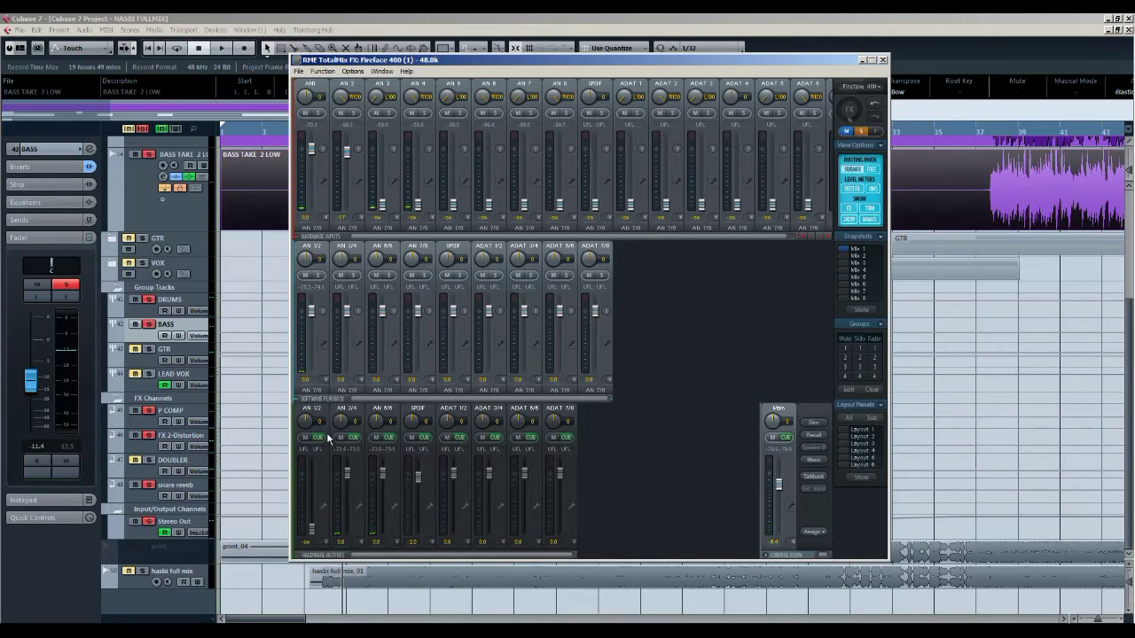
left_click(257, 440)
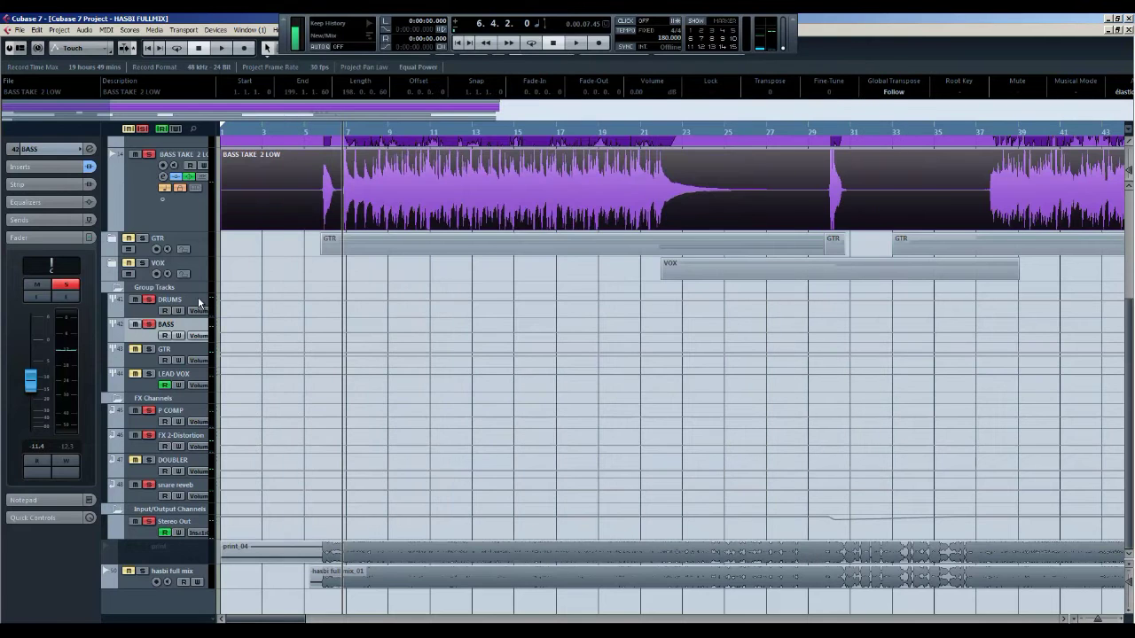
scroll(199, 303, "up", 2)
left_click(90, 150)
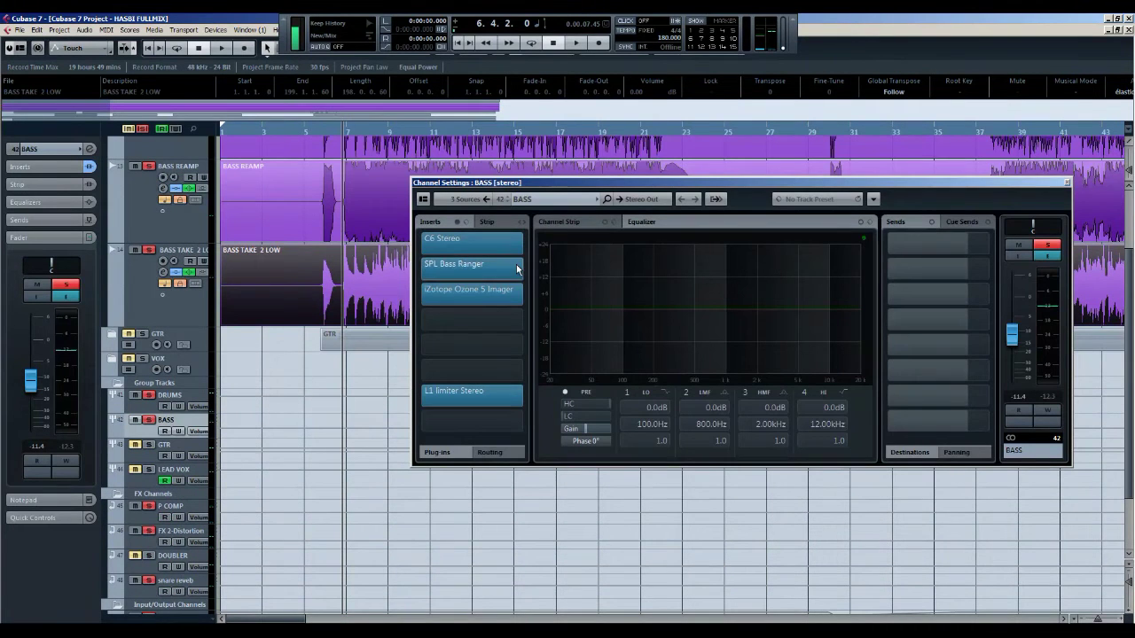
Open the C6 Stereo insert on the BASS group and solo its band 2.
left_click(476, 246)
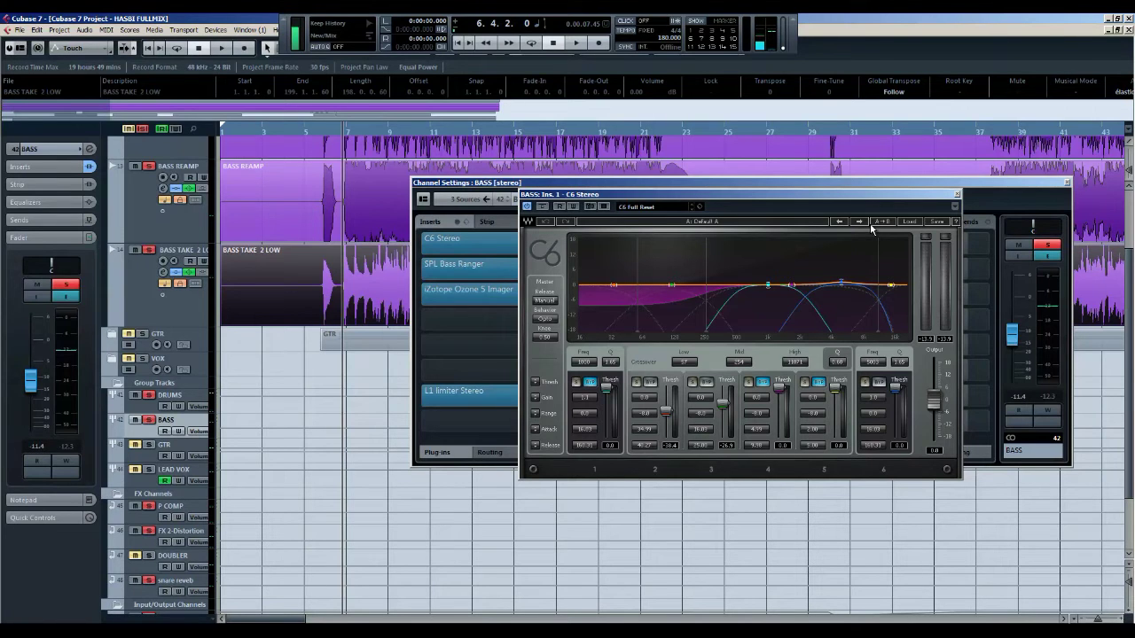
left_click_drag(814, 196, 803, 209)
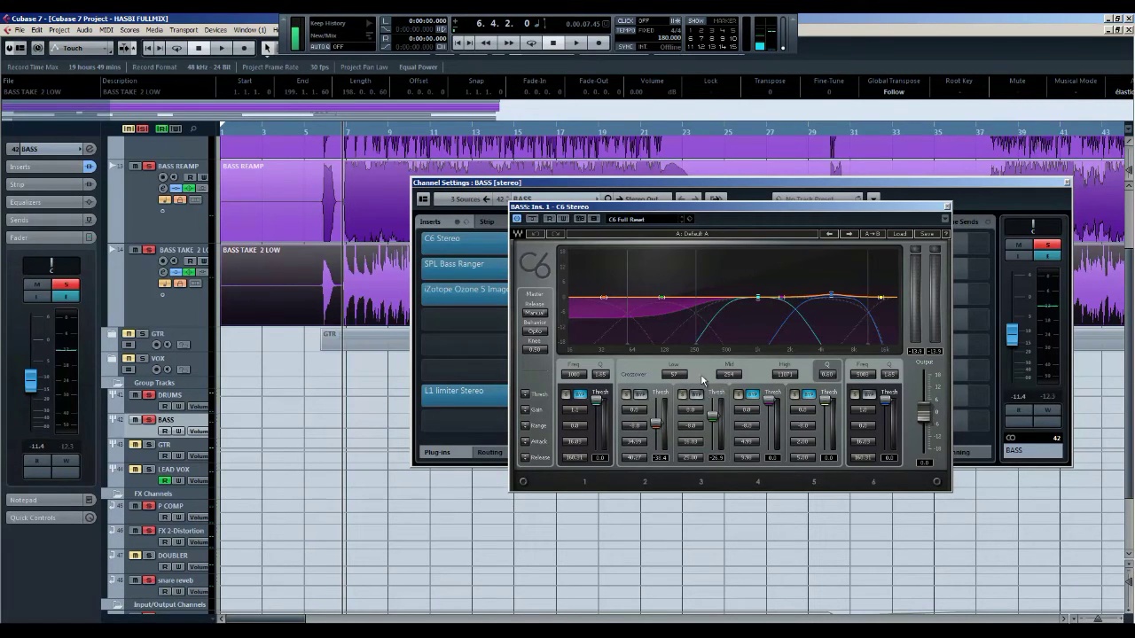
left_click(626, 396)
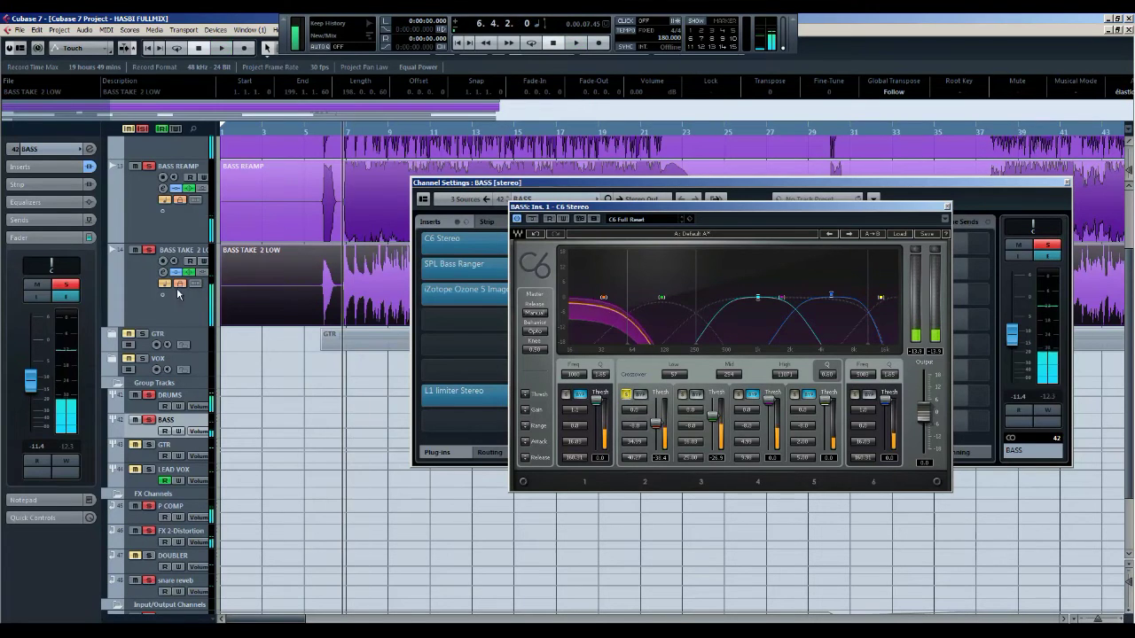
Clear the active track solos, solo only the BASS group, and audition C6 band 2 during playback before unsoloing the band.
left_click(143, 129)
left_click(151, 420)
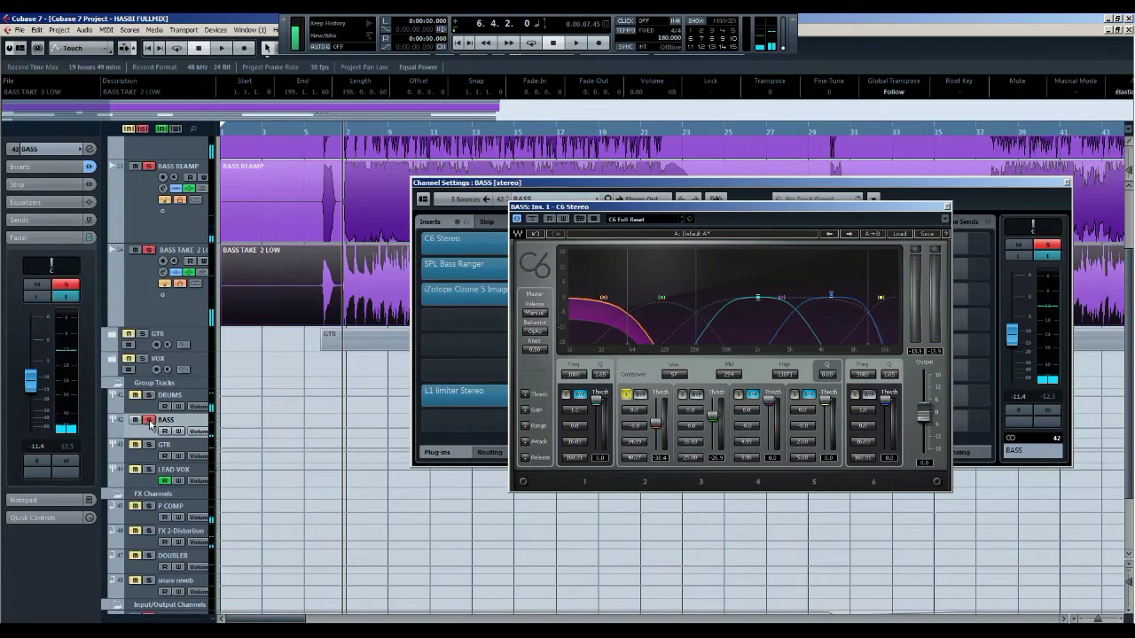
key("space")
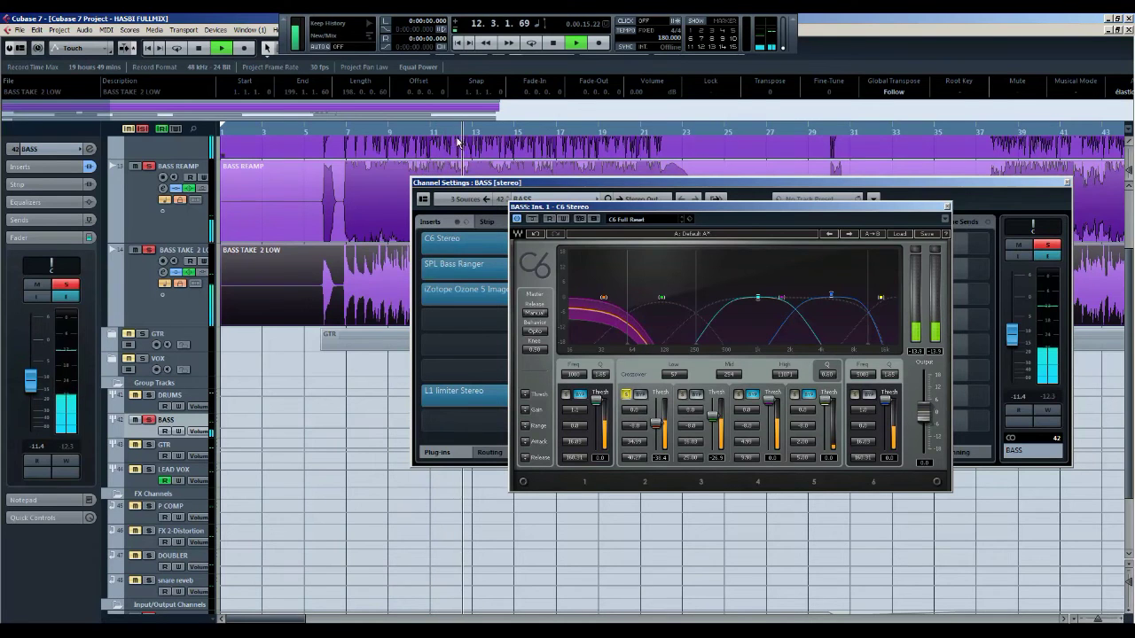
key("space")
left_click(628, 396)
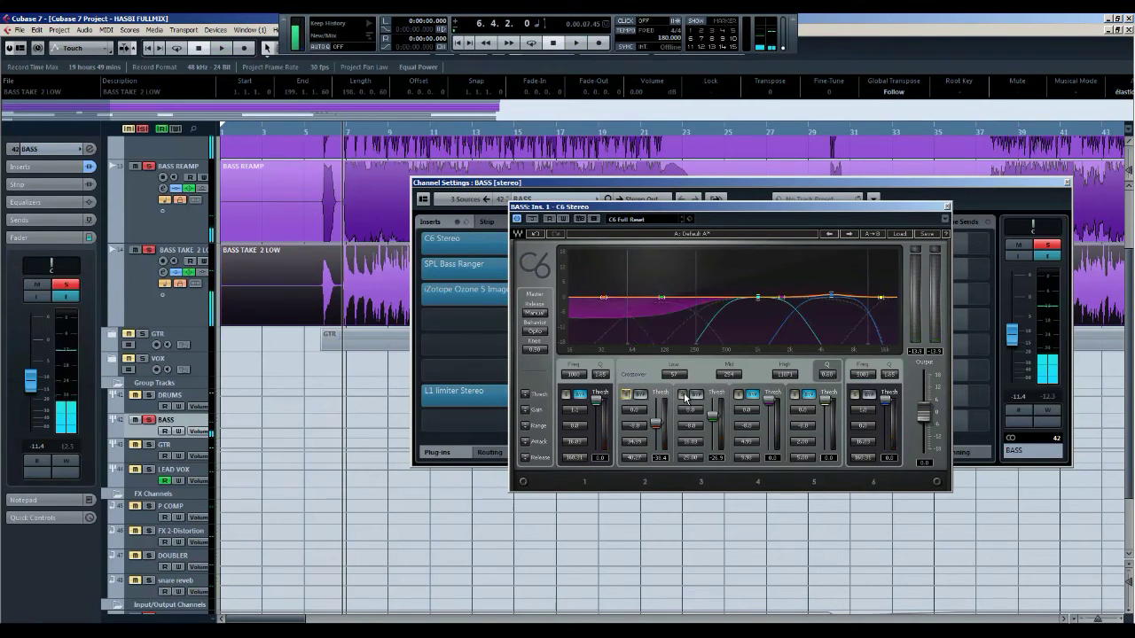
Audition C6 band 3 in solo during playback, unsolo it, and close the C6 plugin.
left_click(686, 396)
key("space")
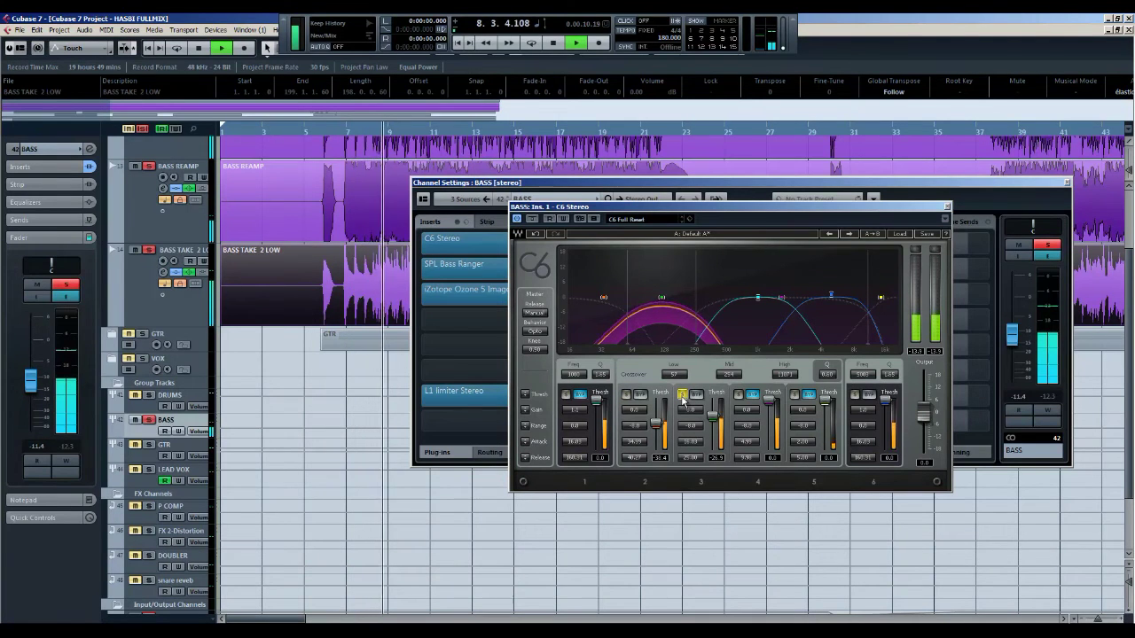
key("space")
left_click(682, 396)
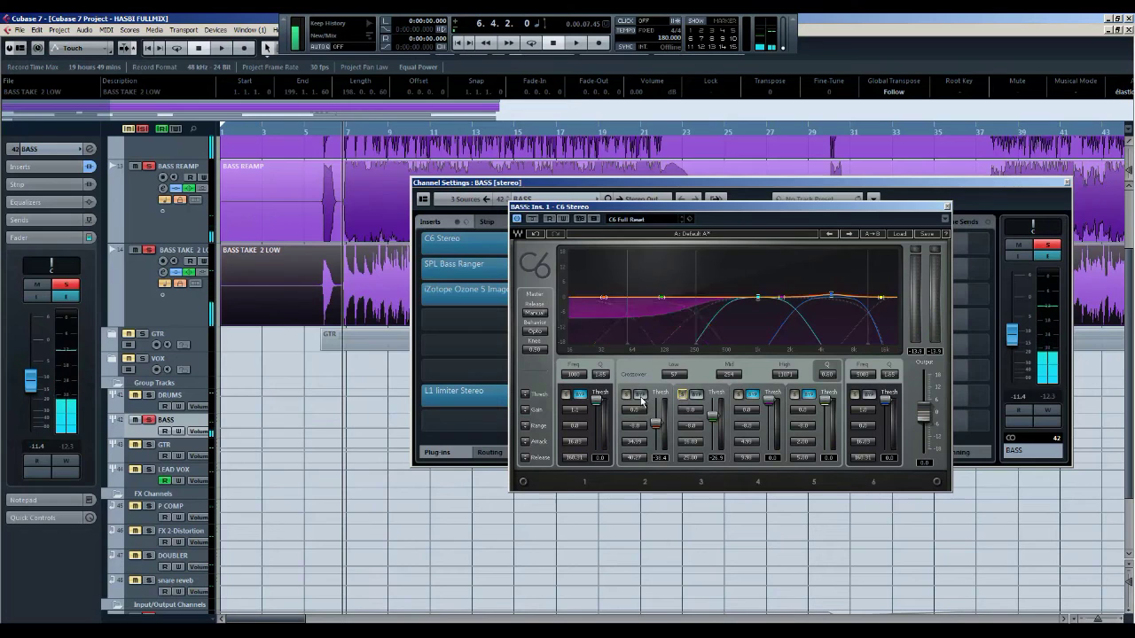
left_click(947, 207)
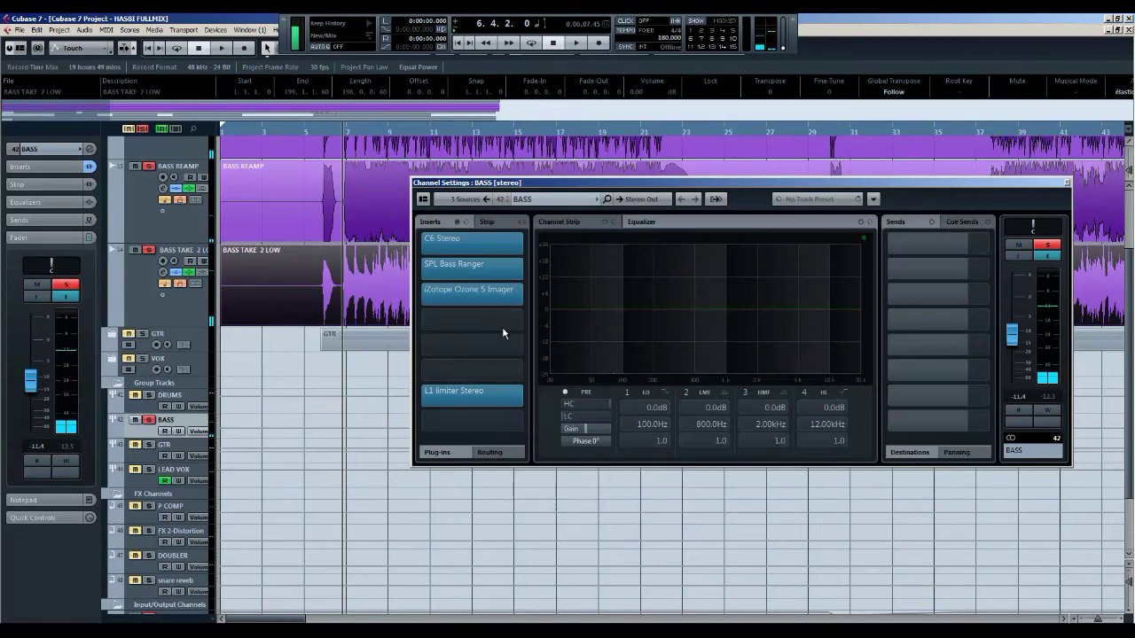
Review the SPL Bass Ranger insert on the BASS group and close it.
left_click(489, 270)
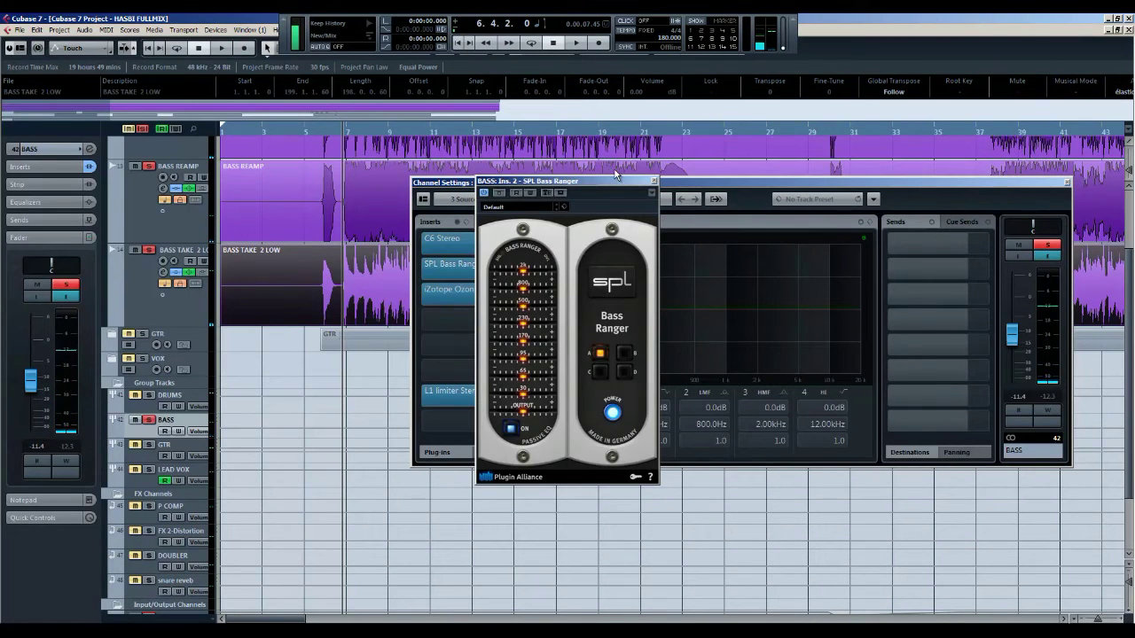
left_click_drag(616, 181, 730, 184)
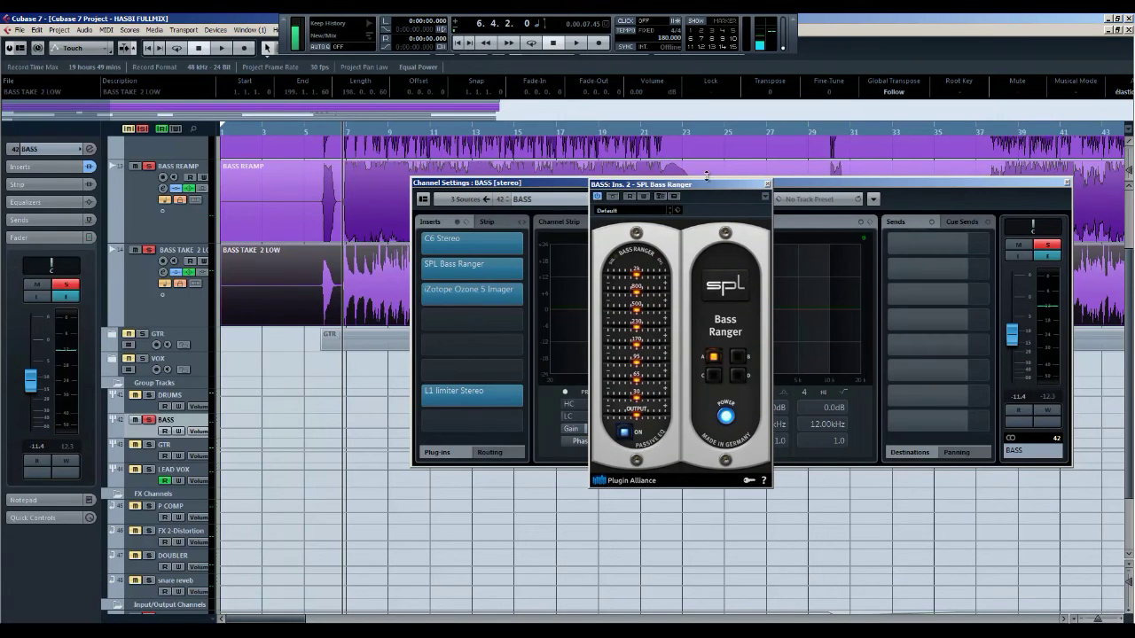
left_click_drag(743, 189, 764, 191)
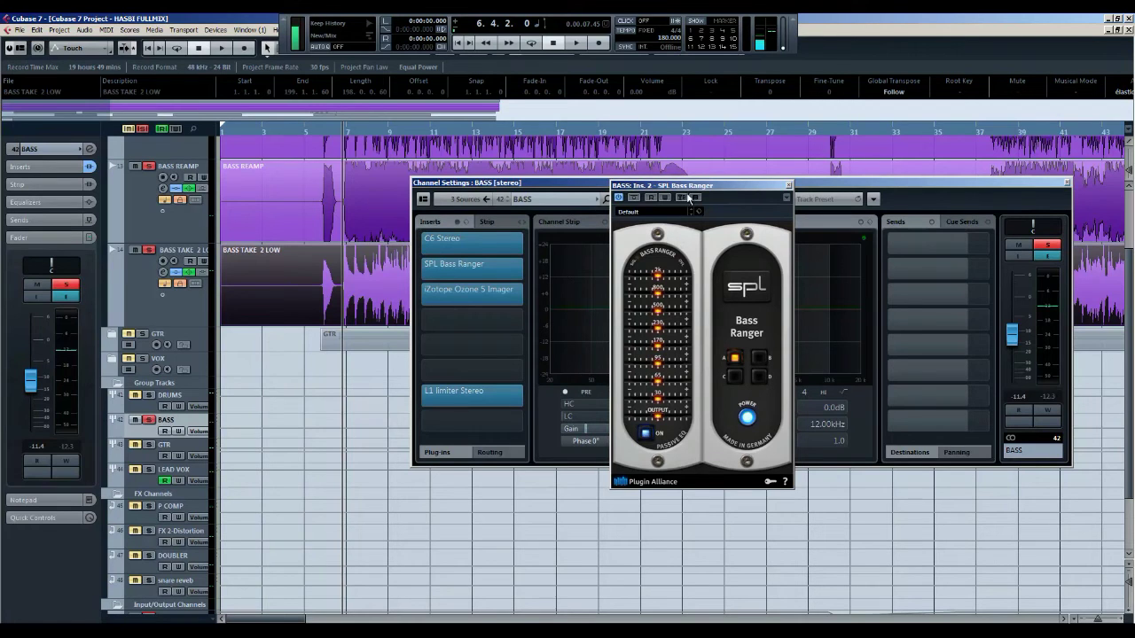
left_click_drag(755, 189, 741, 197)
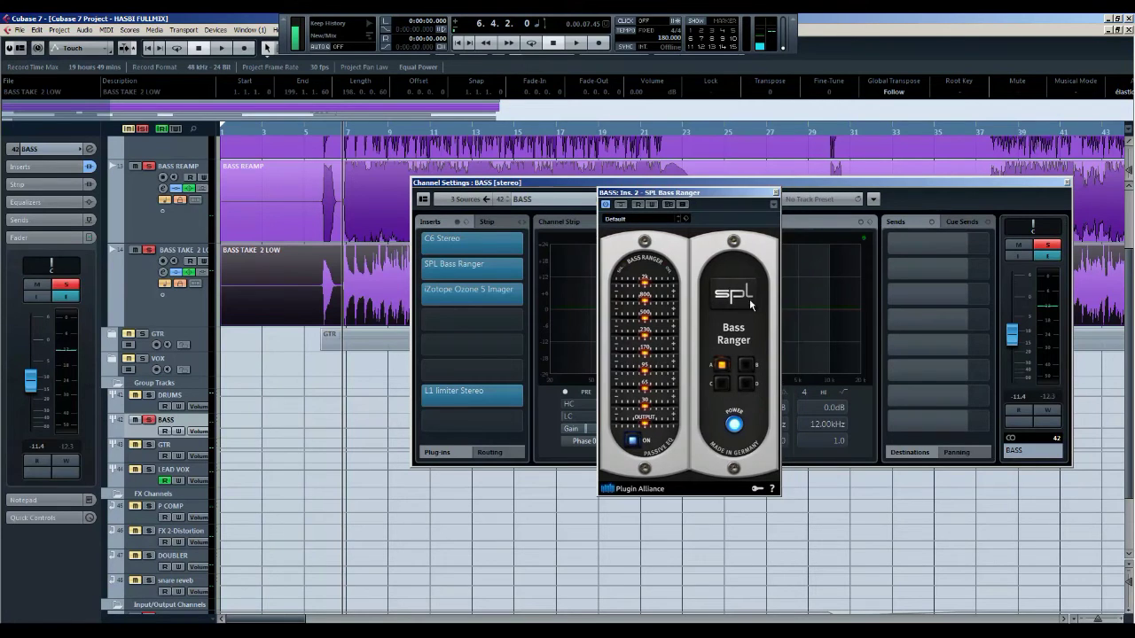
left_click(776, 192)
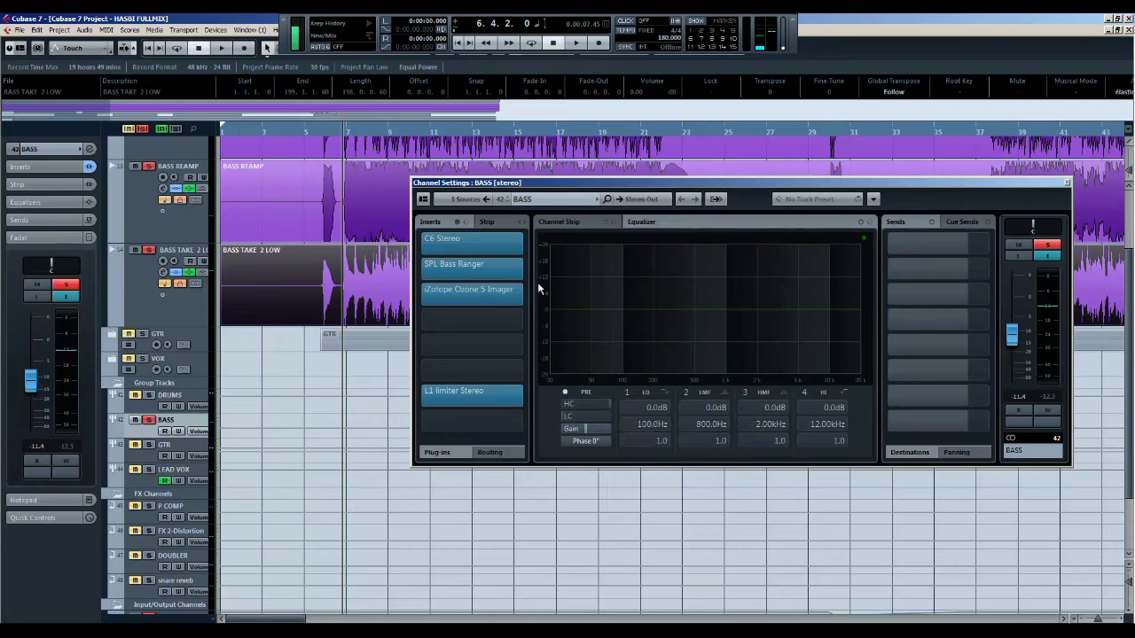
Examine the bass's stereo image in the iZotope Ozone 5 Imager during playback, with the preset list closed.
left_click(519, 292)
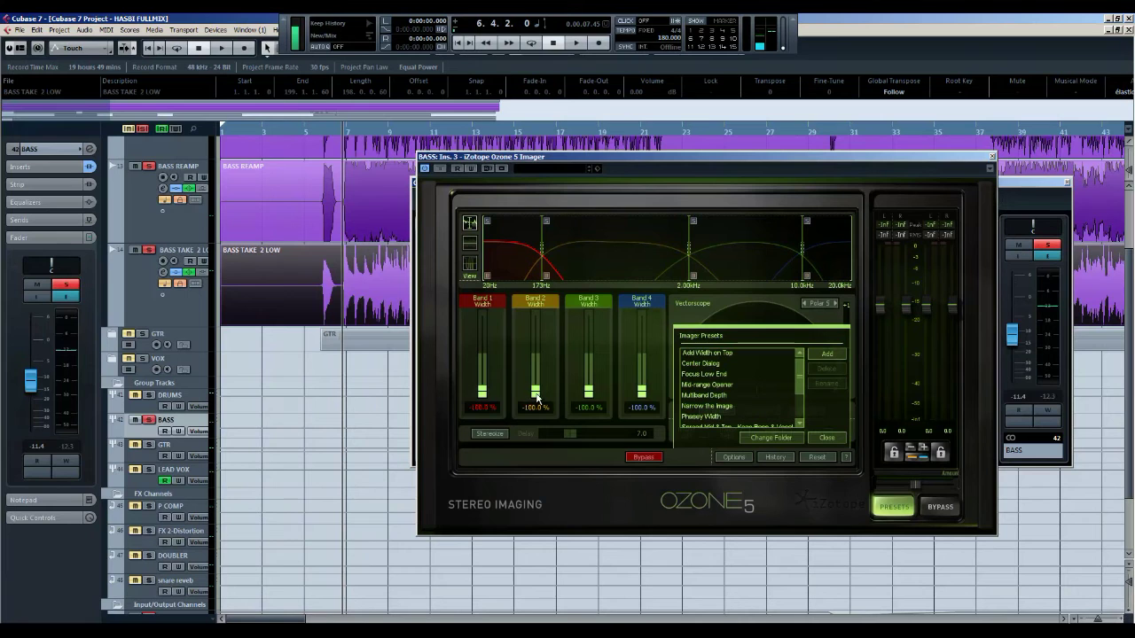
key("space")
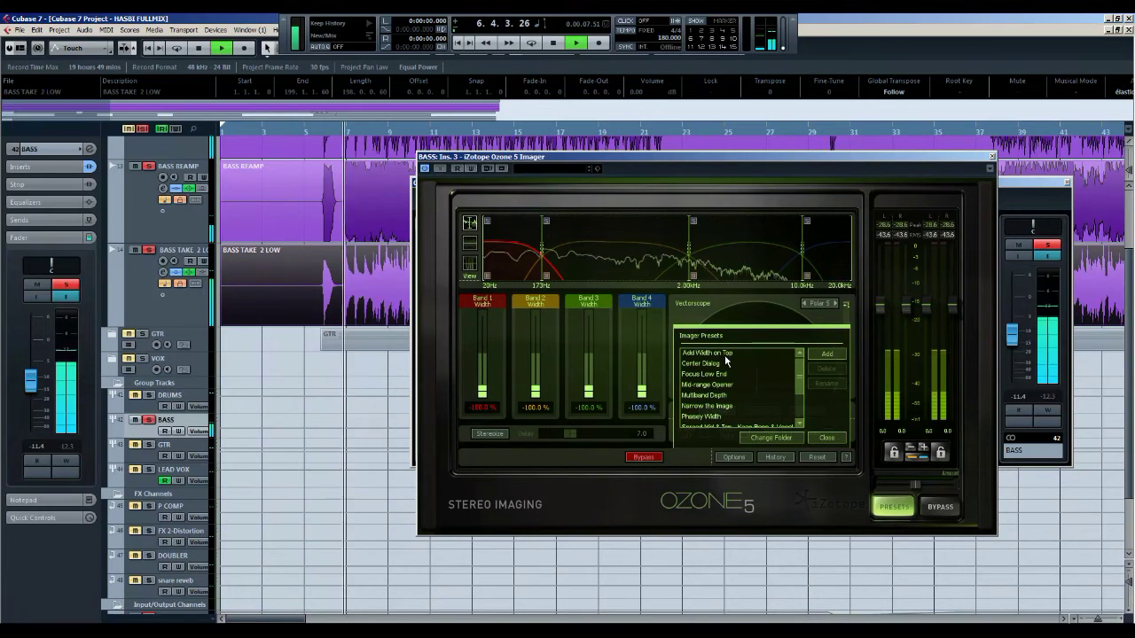
left_click(826, 437)
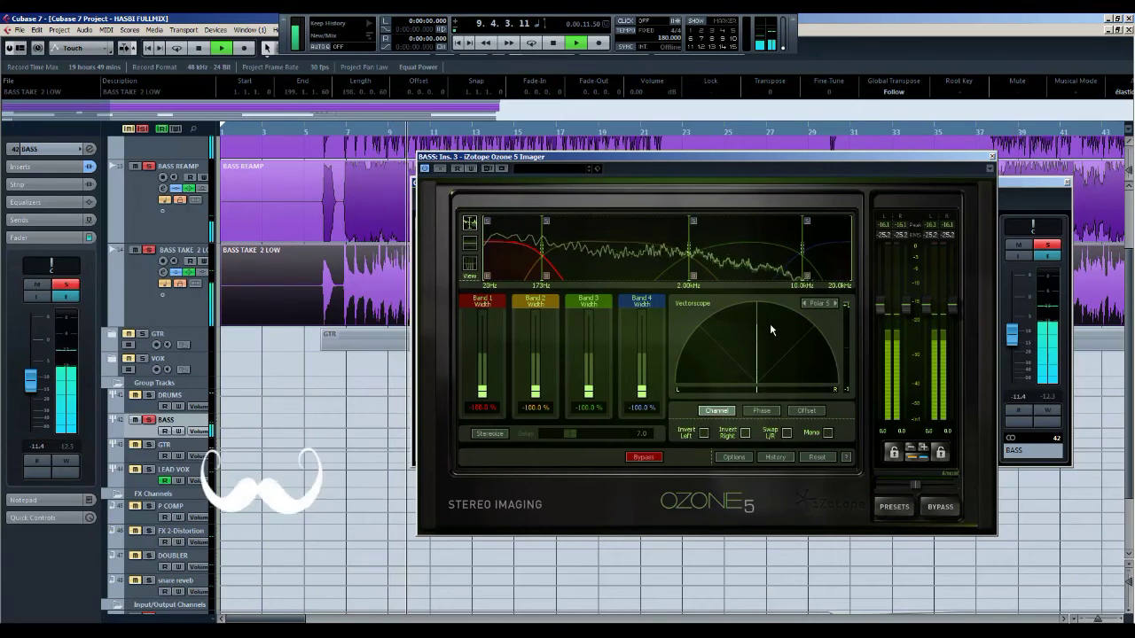
key("space")
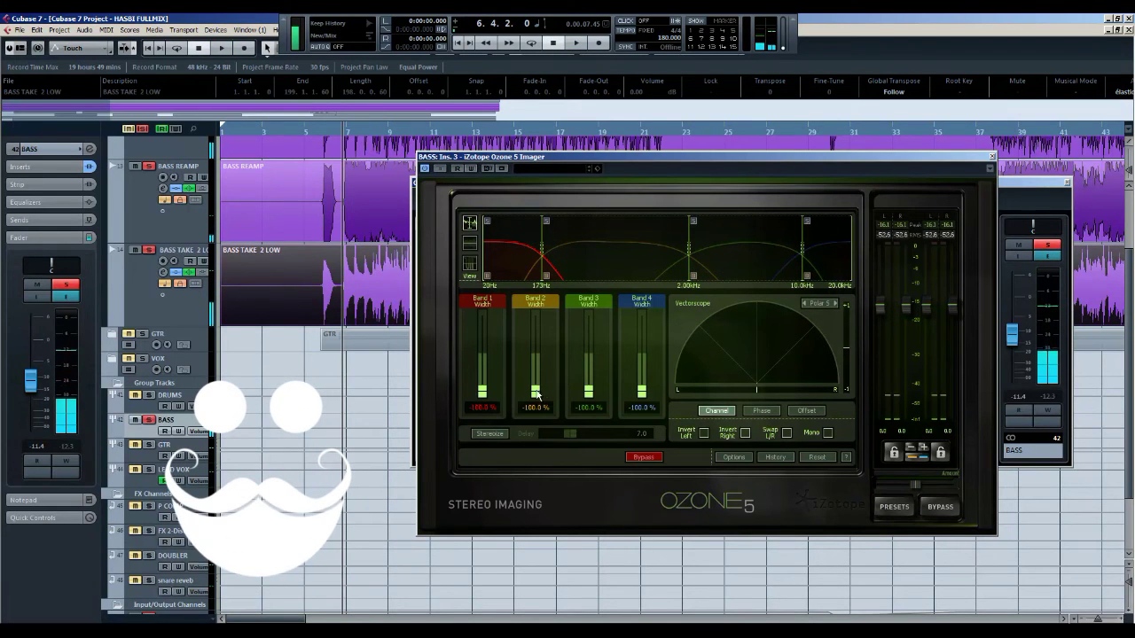
Try widening the bass during playback with Band 2 width at 100%, Band 3 at 89.1% and Band 4 at 76.6%.
key("space")
left_click_drag(536, 392, 535, 315)
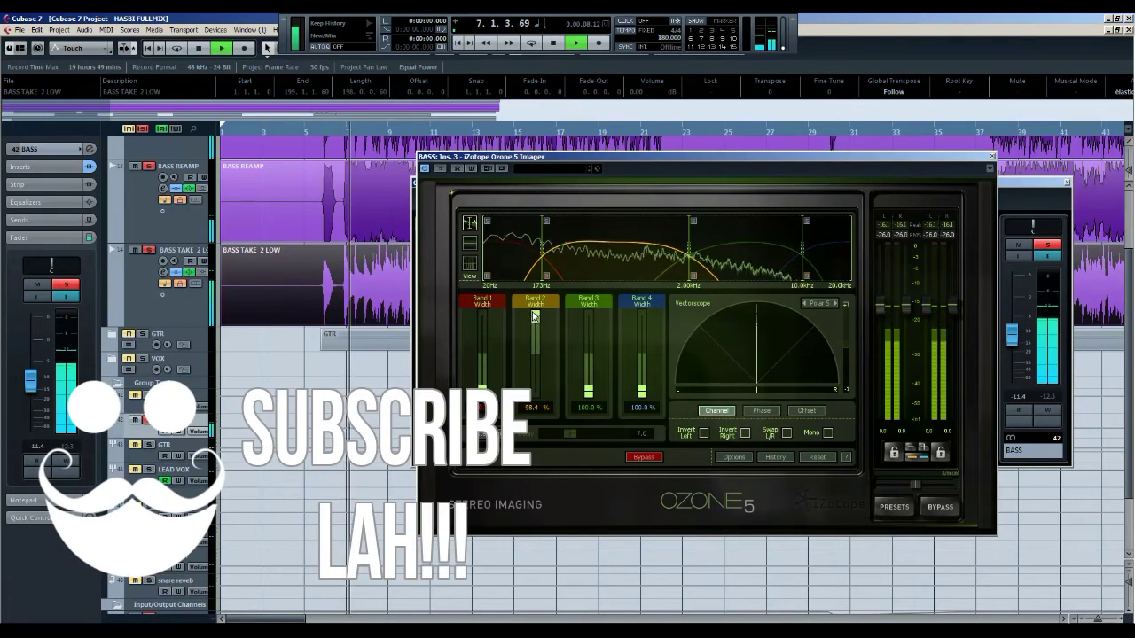
left_click_drag(588, 391, 589, 320)
left_click_drag(642, 391, 642, 325)
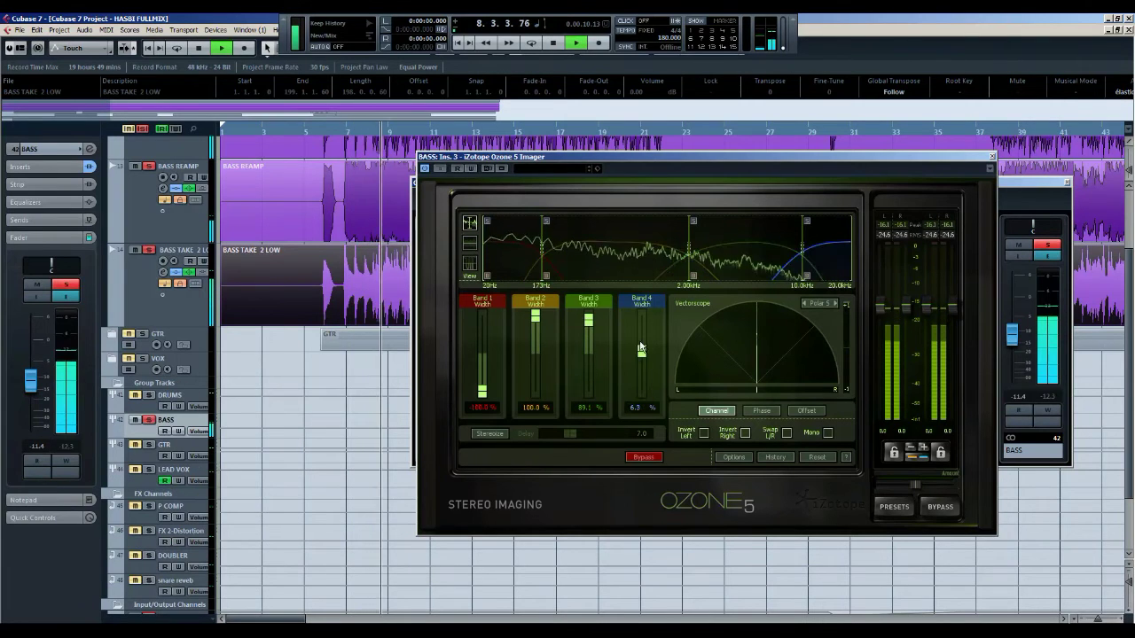
Return the Band 2, 3 and 4 widths to -100%, stop playback, and close the Ozone 5 Imager.
mouse_move(481, 391)
left_mouse_down()
mouse_move(483, 310)
mouse_move(482, 395)
left_mouse_up()
left_click_drag(535, 315, 534, 447)
left_click_drag(589, 319, 592, 430)
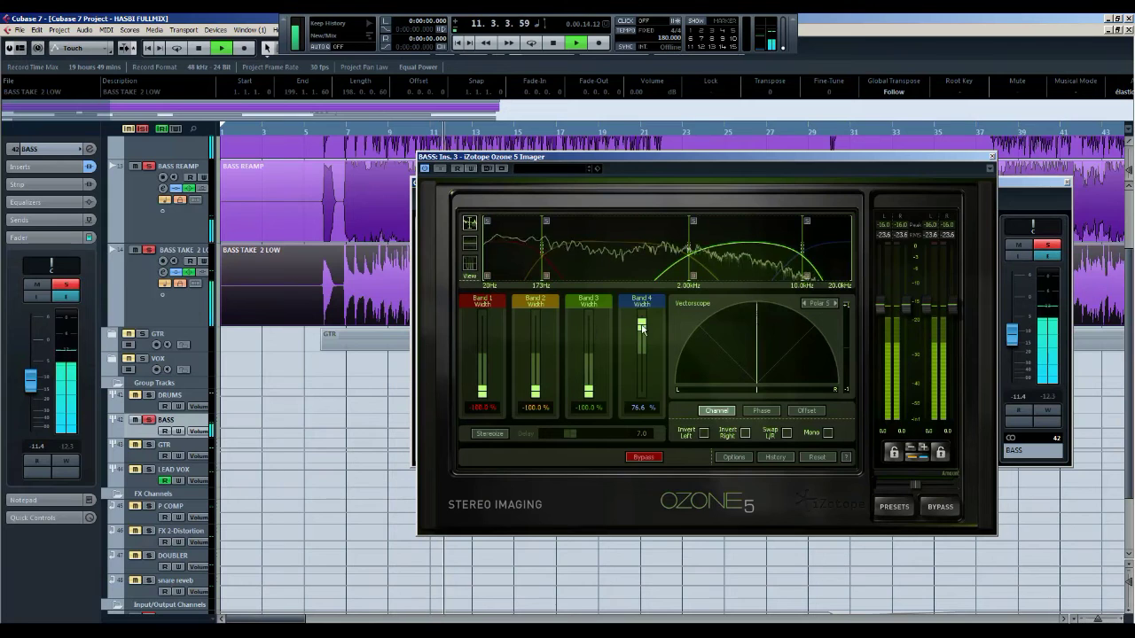
left_click_drag(642, 325, 642, 395)
key("space")
left_click(991, 156)
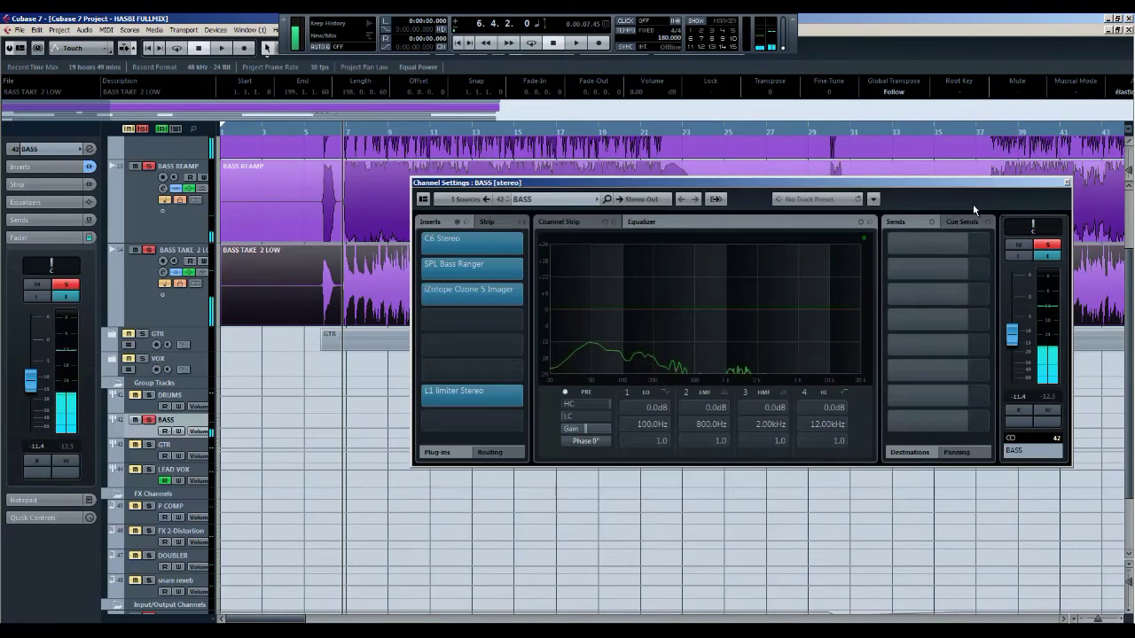
Check the L1 limiter Stereo insert during playback, then close it and the BASS channel settings.
left_click(476, 391)
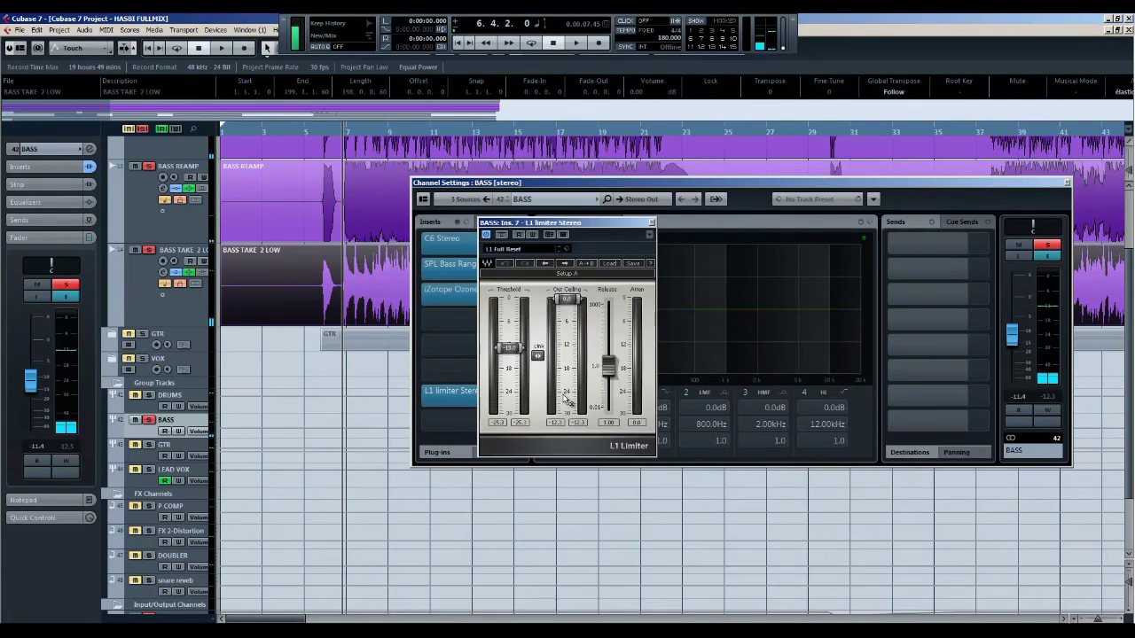
key("space")
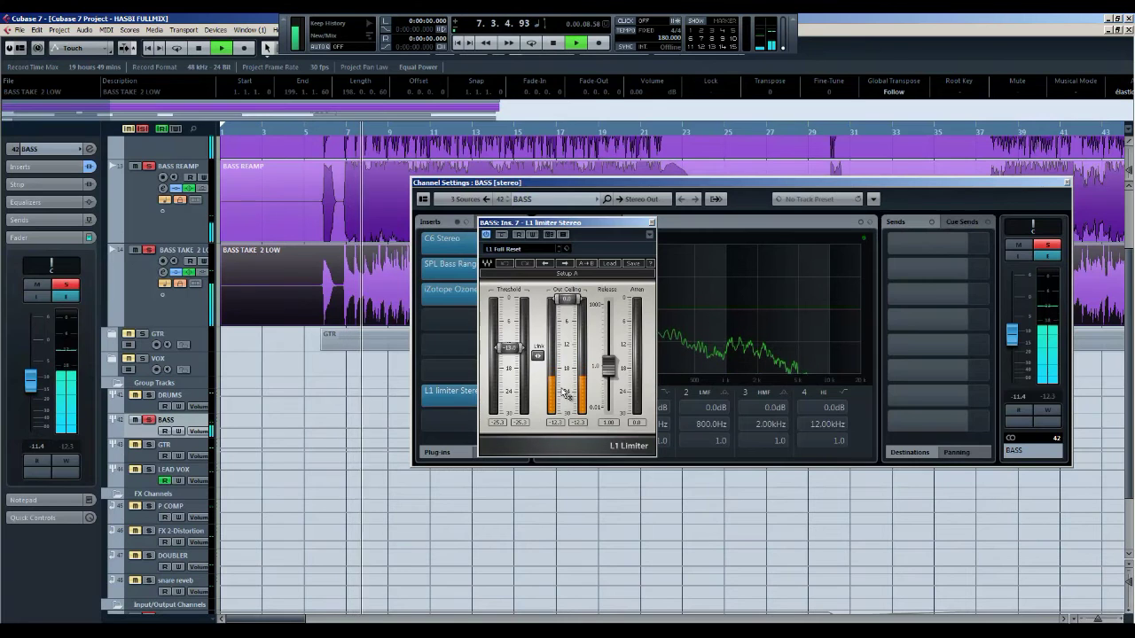
left_click(652, 222)
left_click(1067, 182)
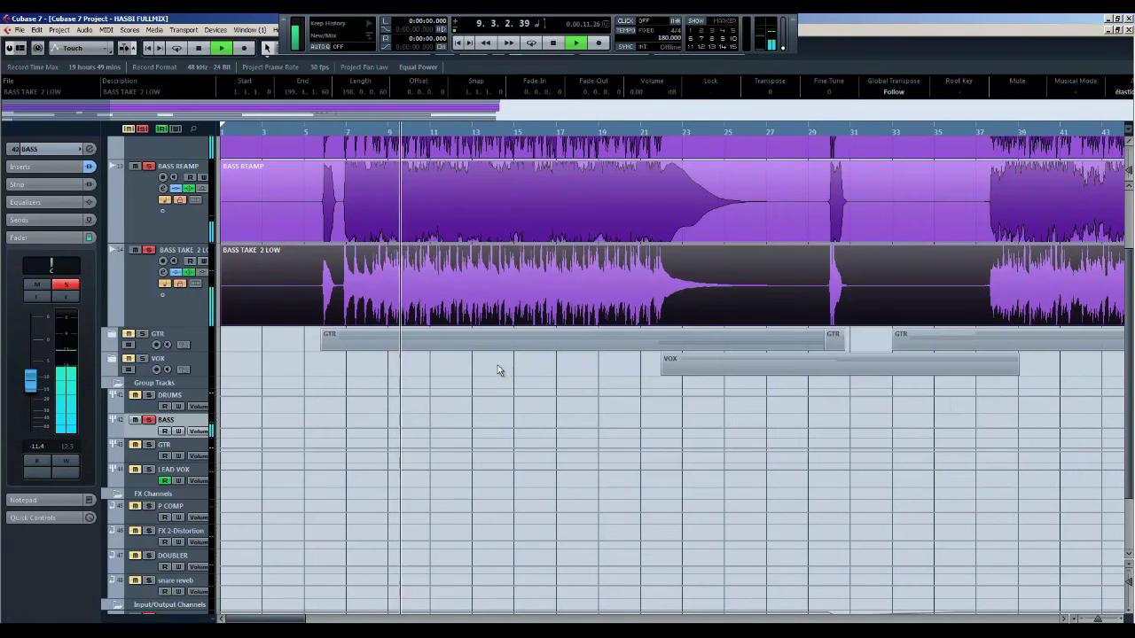
key("space")
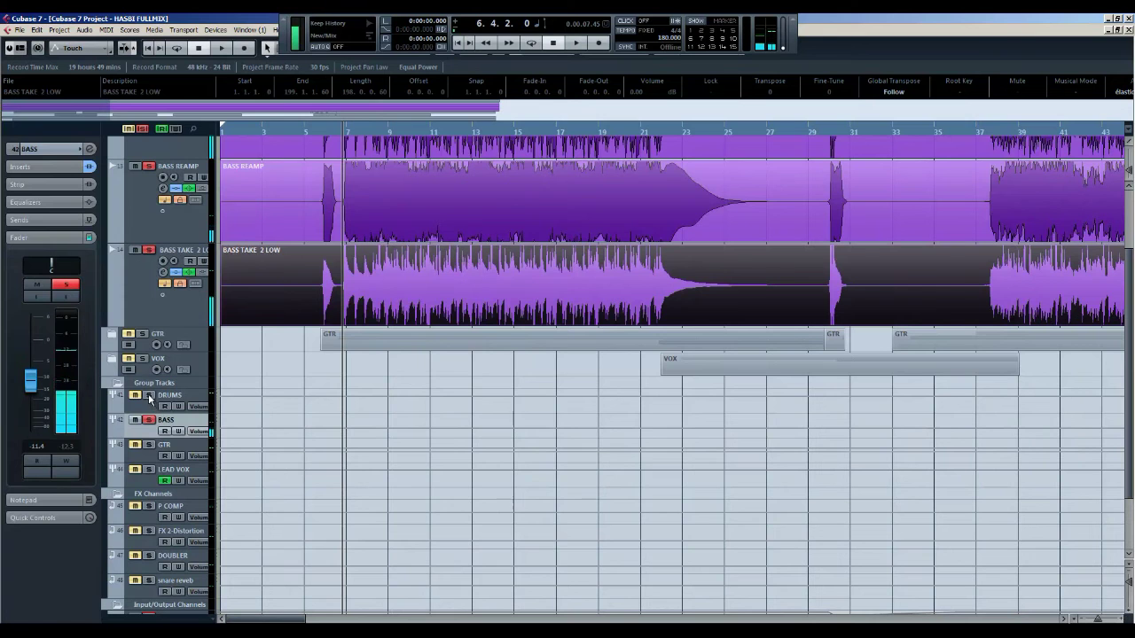
Play the song with the DRUMS group soloed alongside BASS to hear how the bass sits against the drums.
key("space")
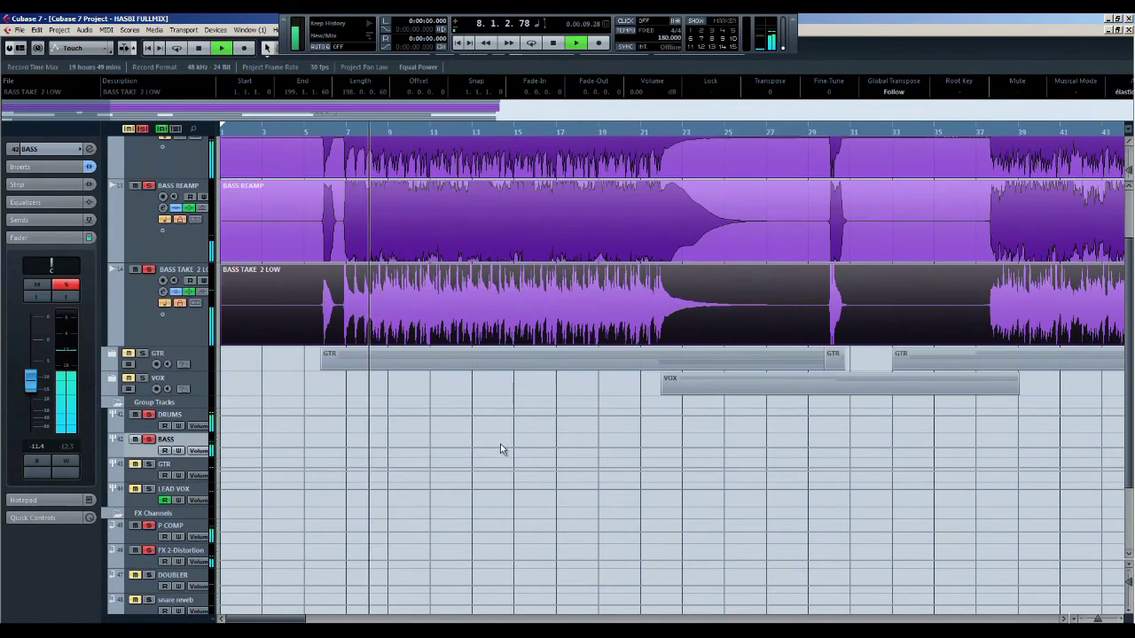
key("g")
key("g")
key("g")
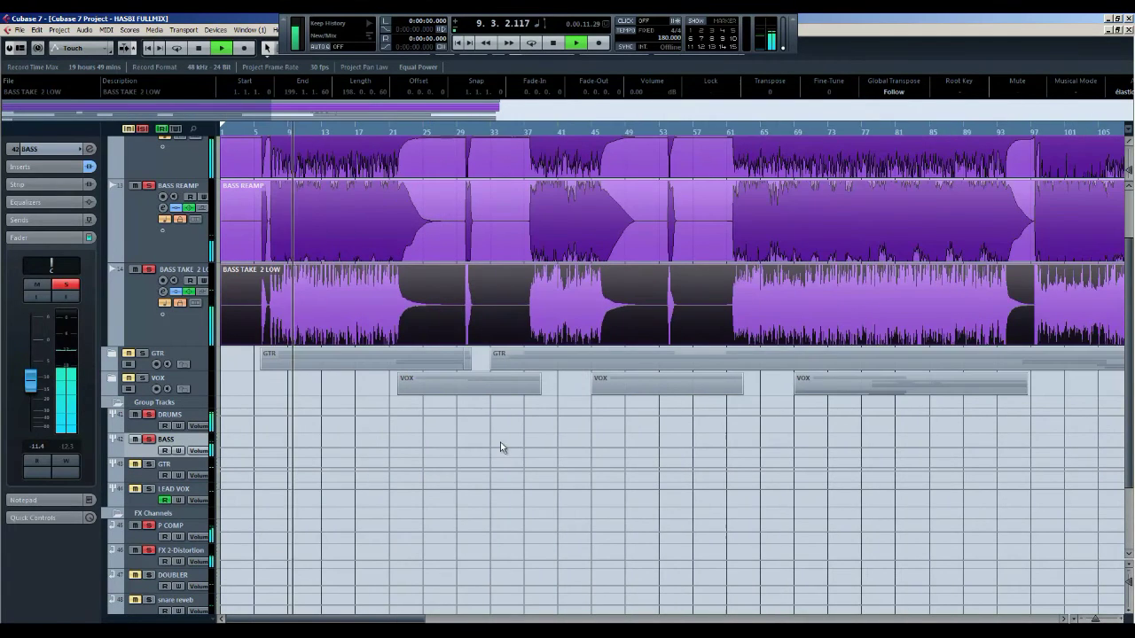
key("h")
key("h")
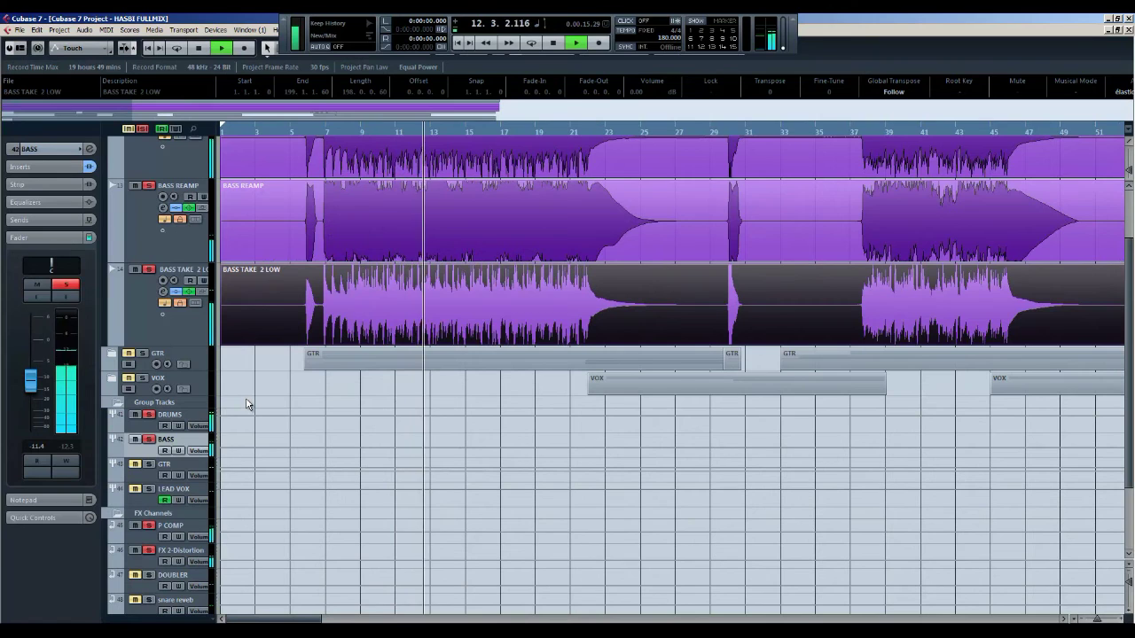
scroll(250, 399, "down", 2)
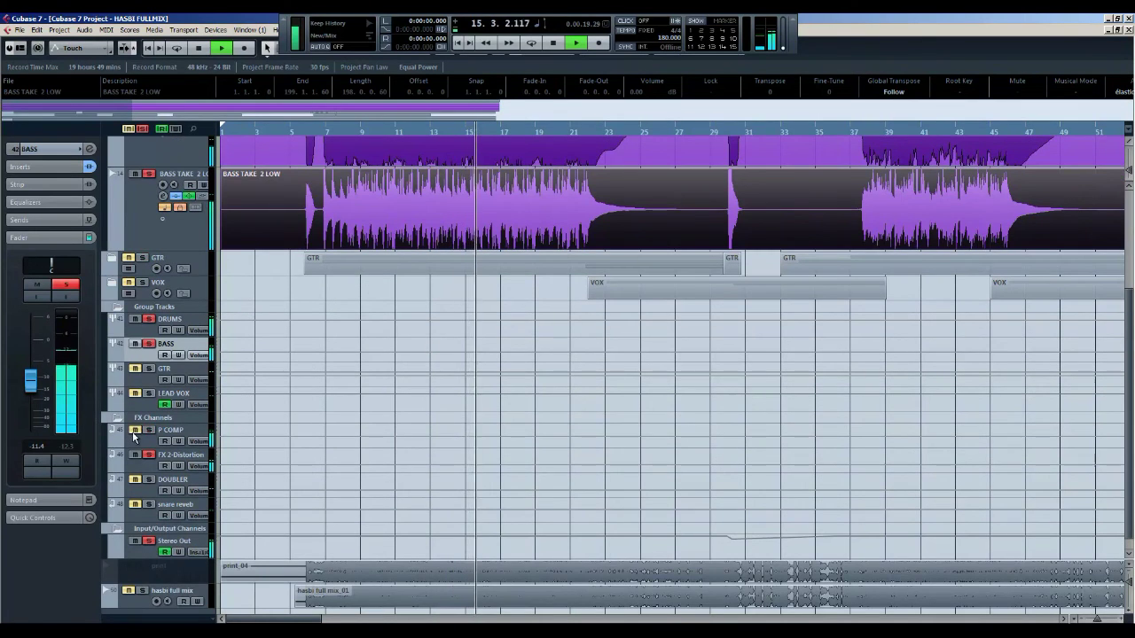
left_click(148, 319)
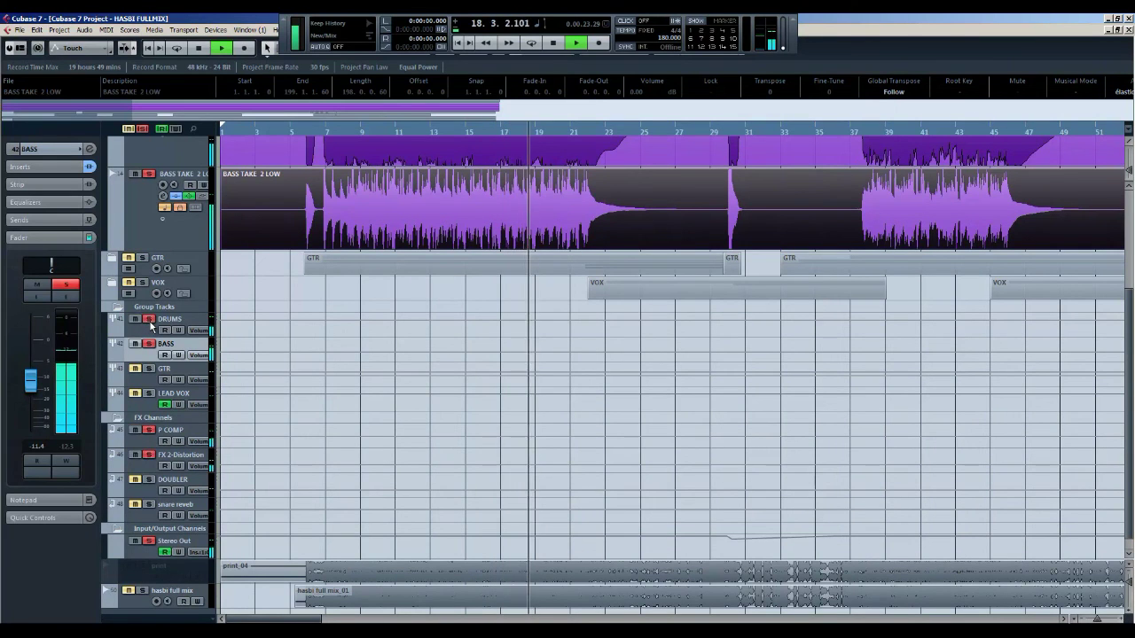
scroll(905, 226, "up", 3)
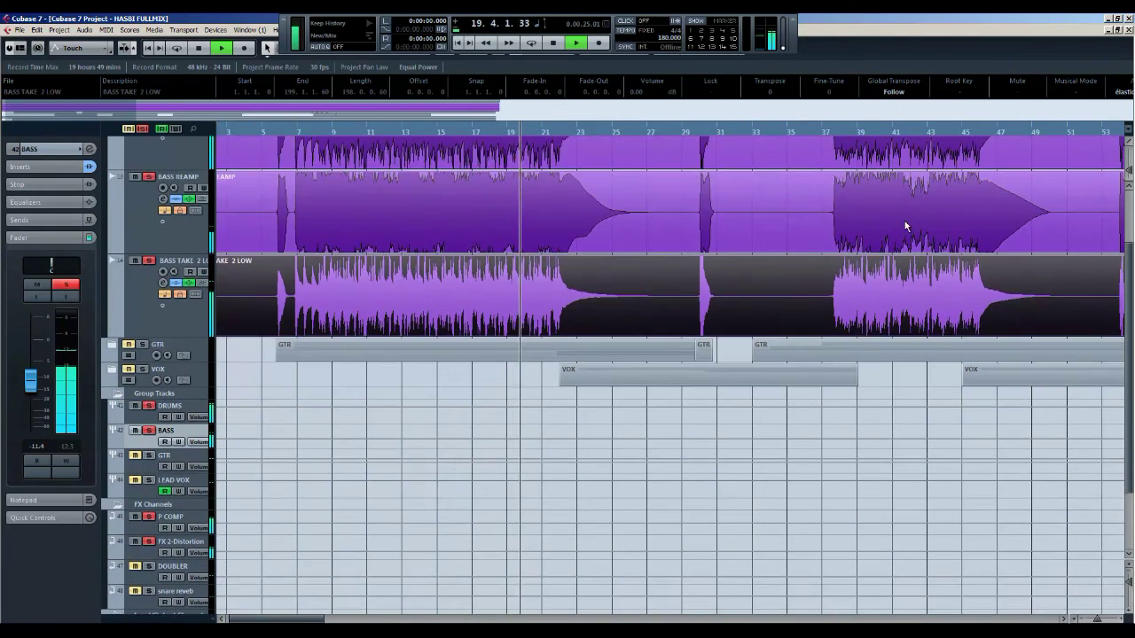
Jump playback to about bar 37 and listen to the next bass section with the drums.
left_click(835, 131)
scroll(861, 331, "up", 2)
scroll(639, 343, "right", 5)
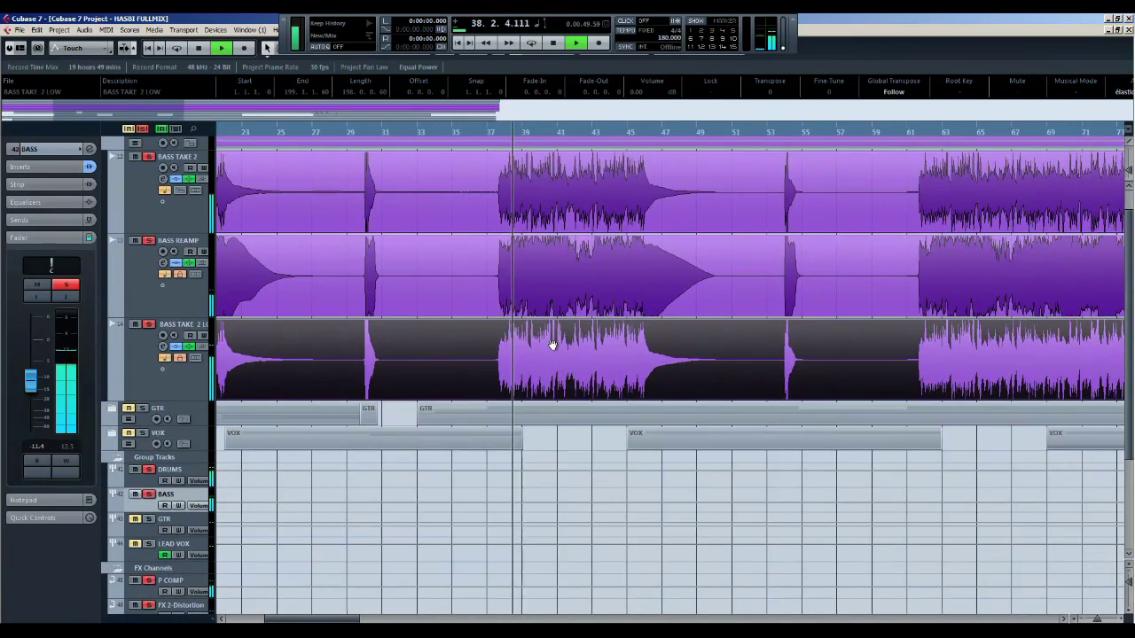
scroll(552, 337, "up", 1)
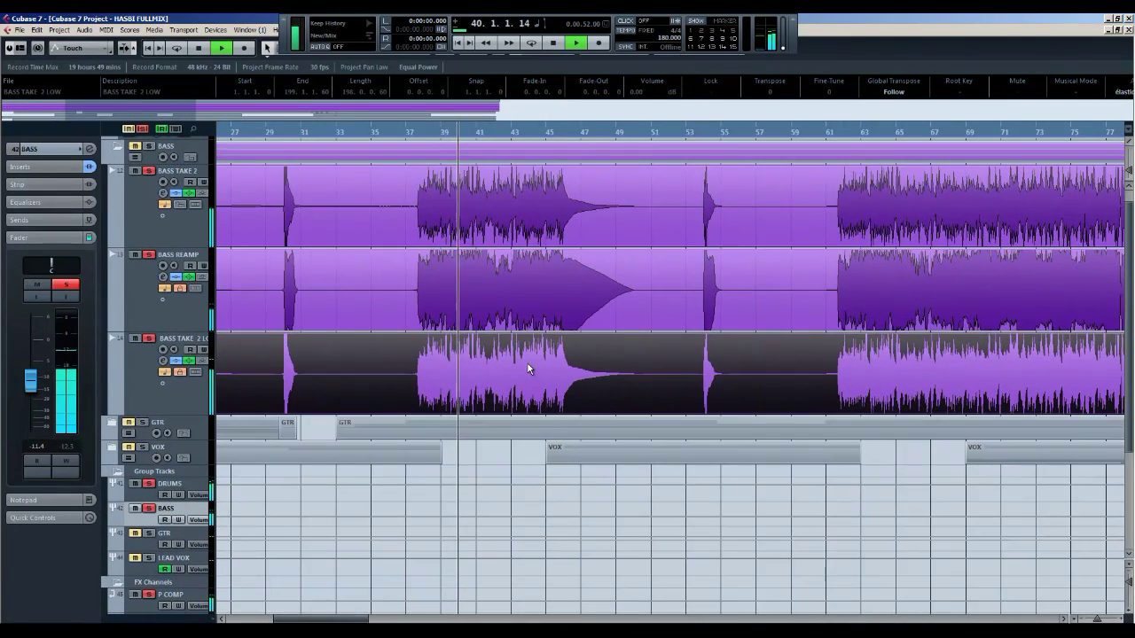
scroll(571, 361, "left", 4)
scroll(666, 363, "up", 1)
scroll(665, 368, "right", 2)
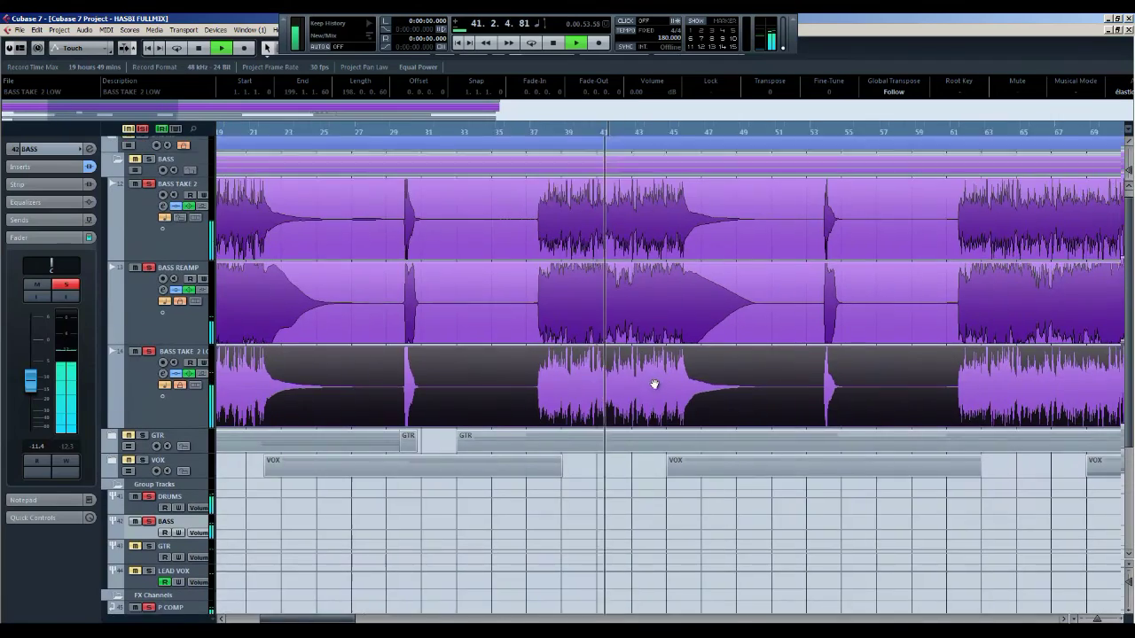
Finish listening to the bass section with the drums in a wider view of the arrangement, and stop playback.
scroll(701, 383, "down", 2)
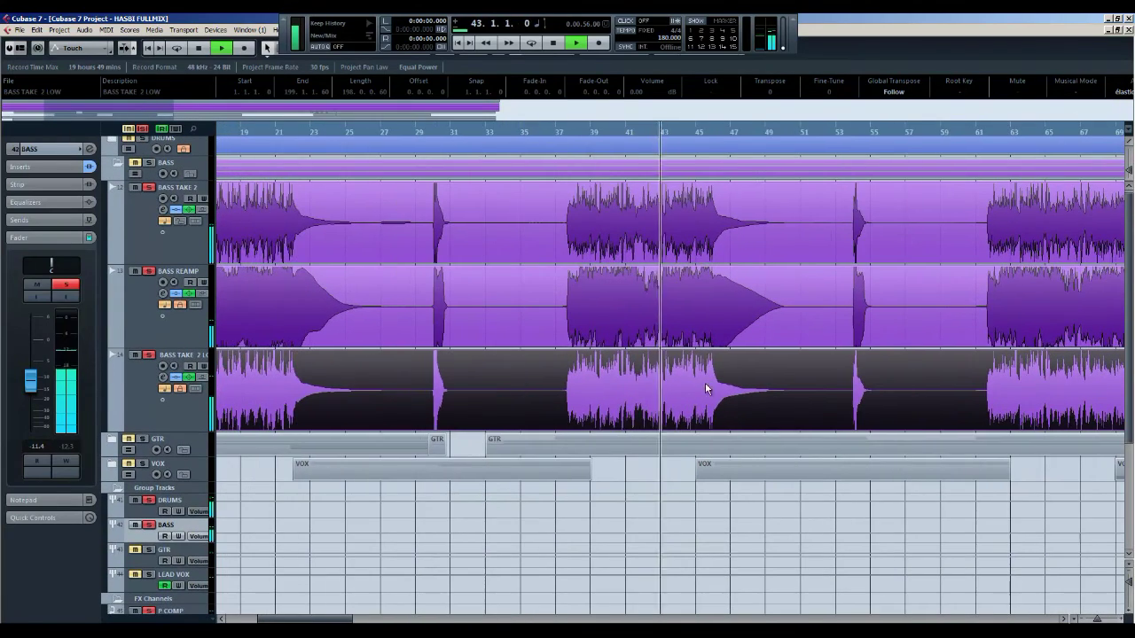
scroll(675, 382, "down", 3)
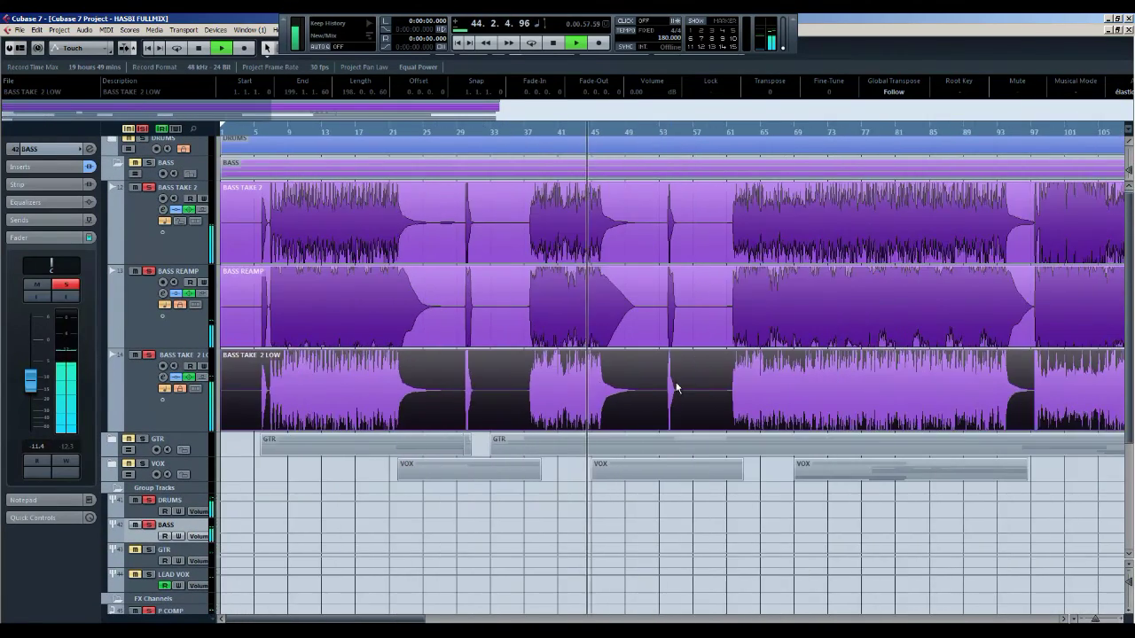
scroll(653, 365, "down", 1)
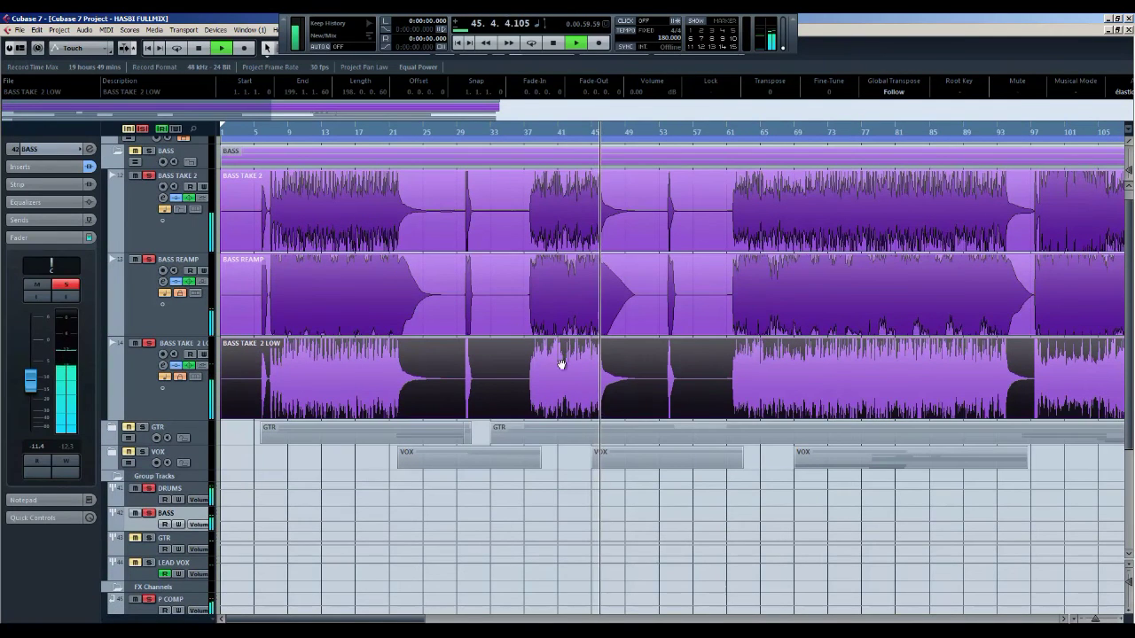
scroll(621, 365, "up", 1)
key("space")
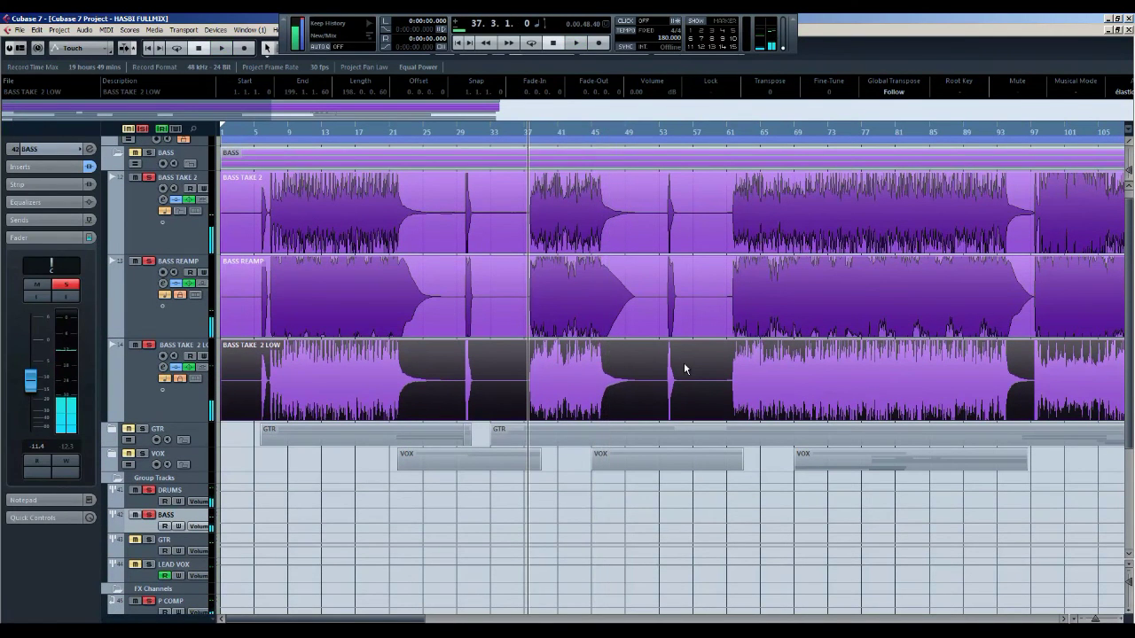
Clear the solos on the DRUMS and BASS groups and collapse the BASS folder track.
scroll(754, 322, "down", 1)
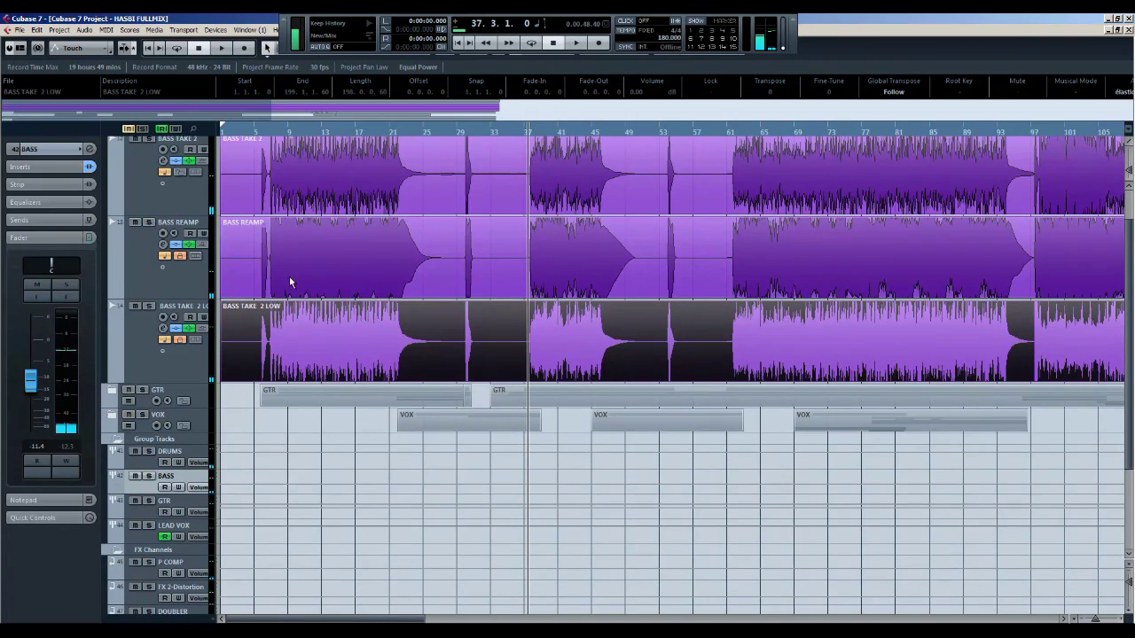
scroll(439, 321, "down", 2)
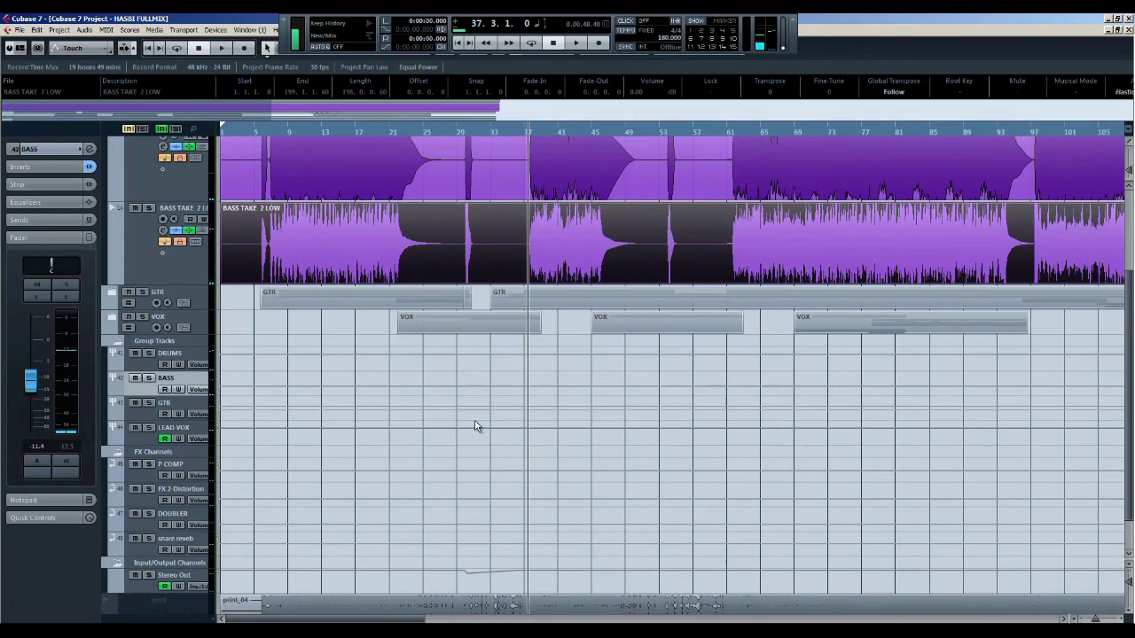
scroll(475, 427, "up", 3)
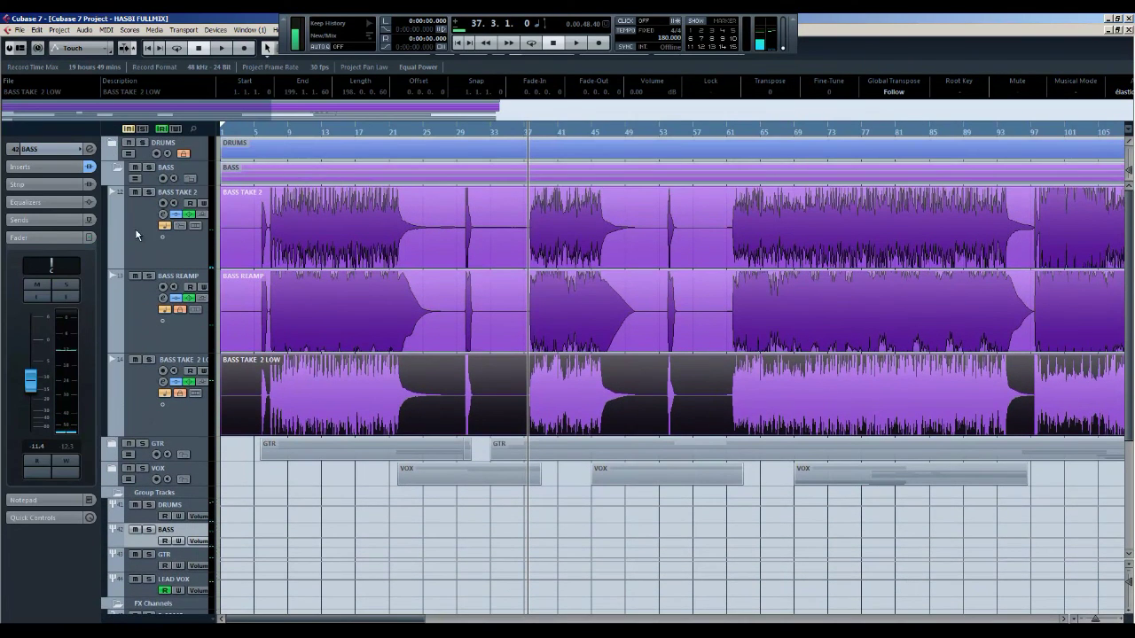
left_click(116, 169)
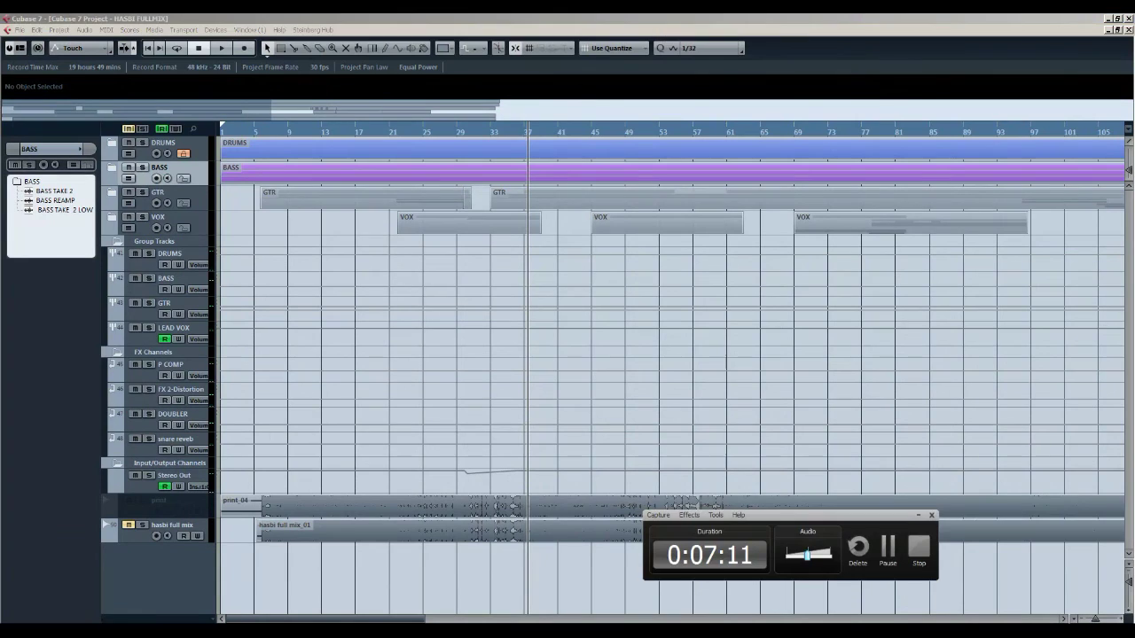
left_click(689, 320)
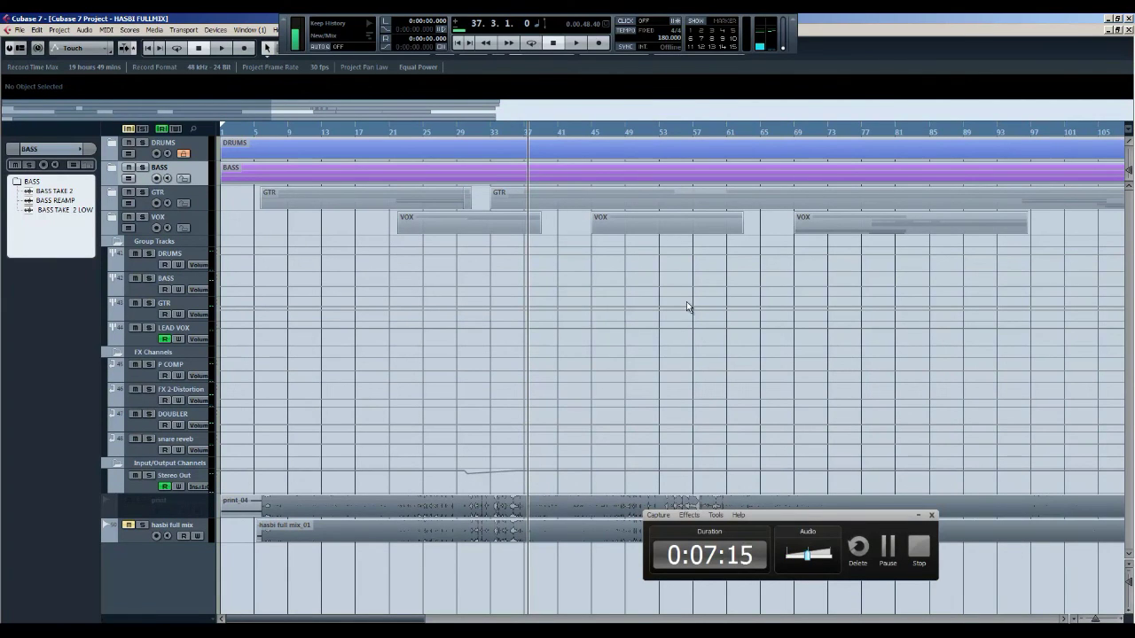
left_click(911, 543)
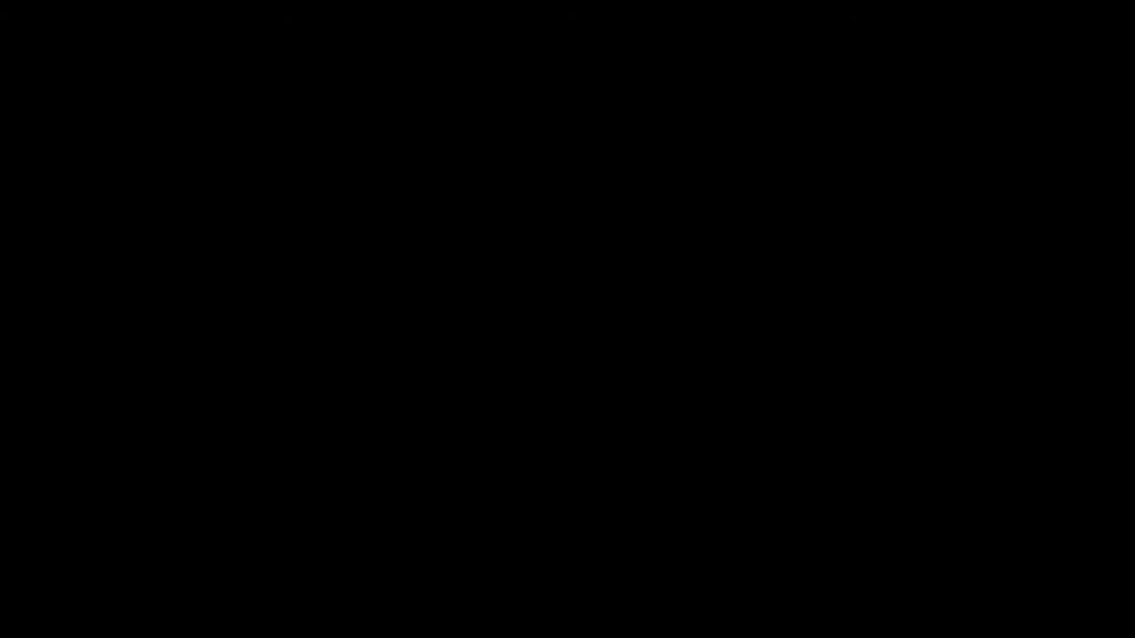